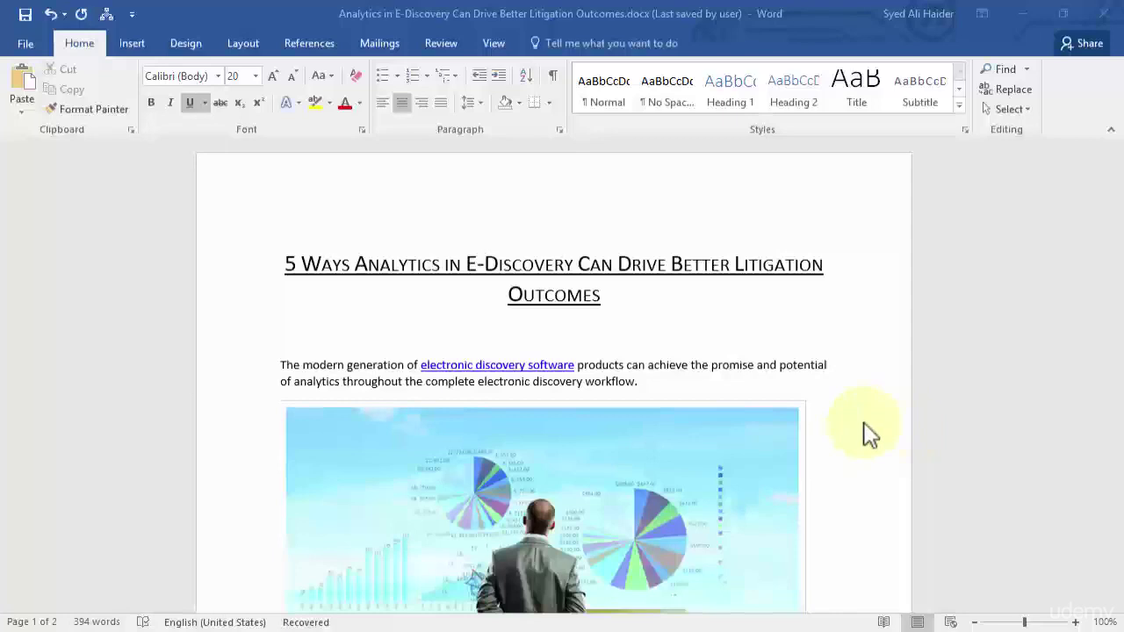
Turn on the Developer tab under Main Tabs in Word Options' Customize Ribbon settings.
left_click(28, 43)
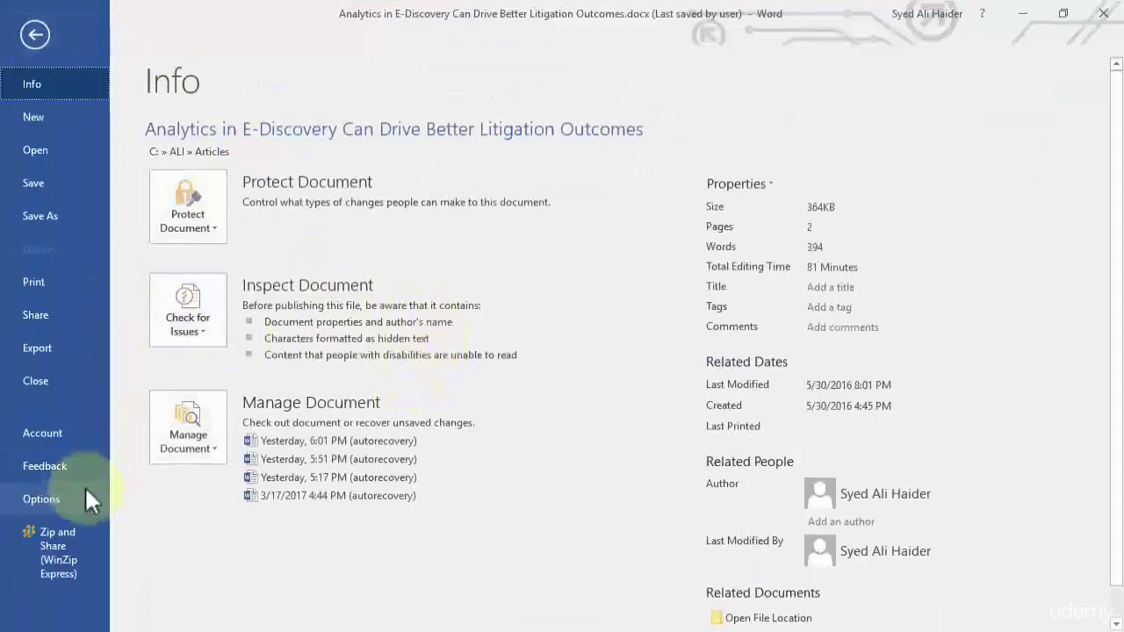
key("Escape")
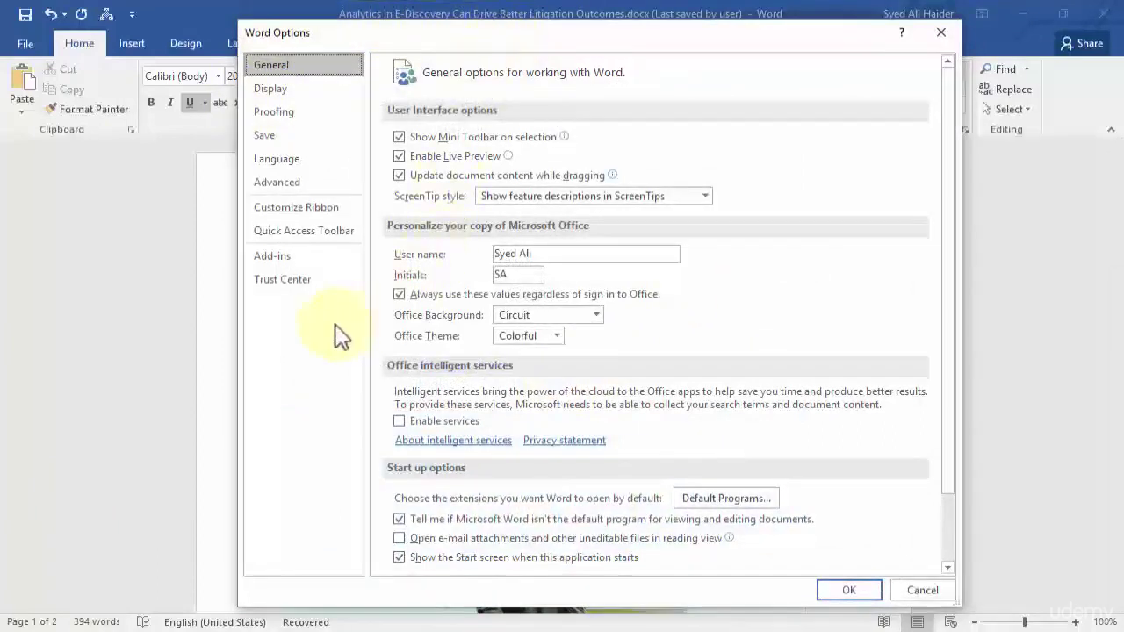
left_click(330, 224)
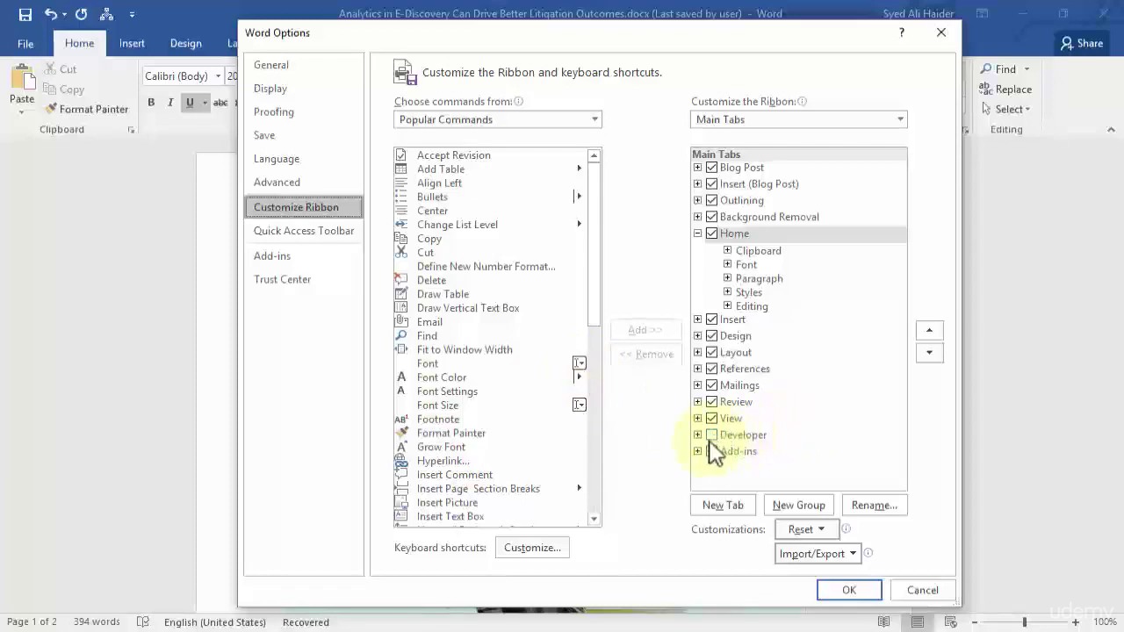
left_click(712, 436)
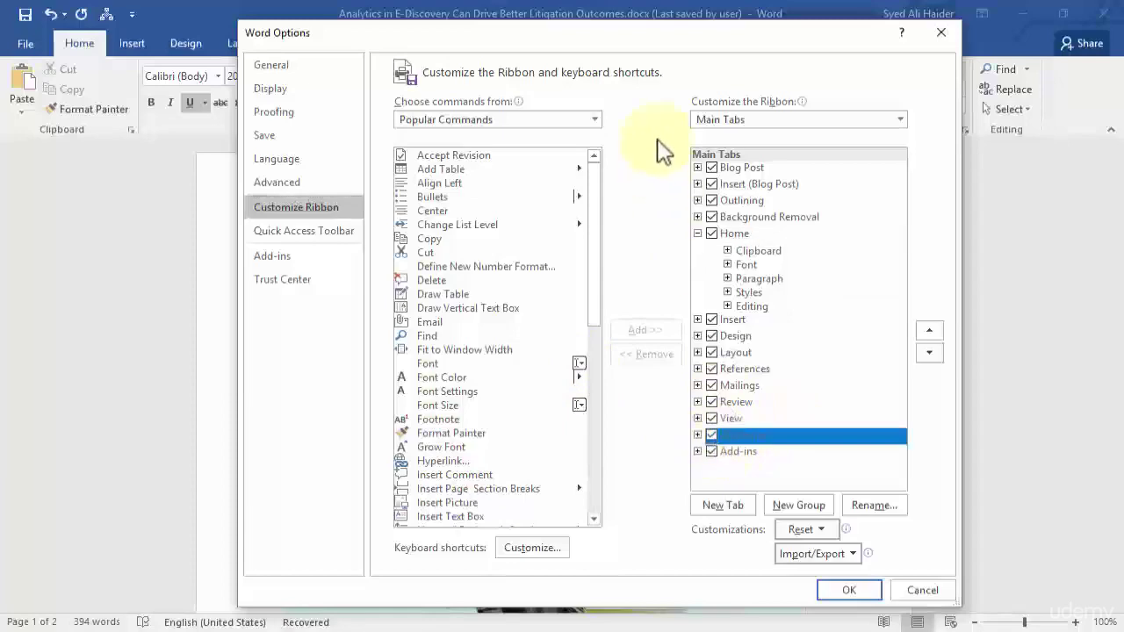
left_click_drag(649, 45, 623, 107)
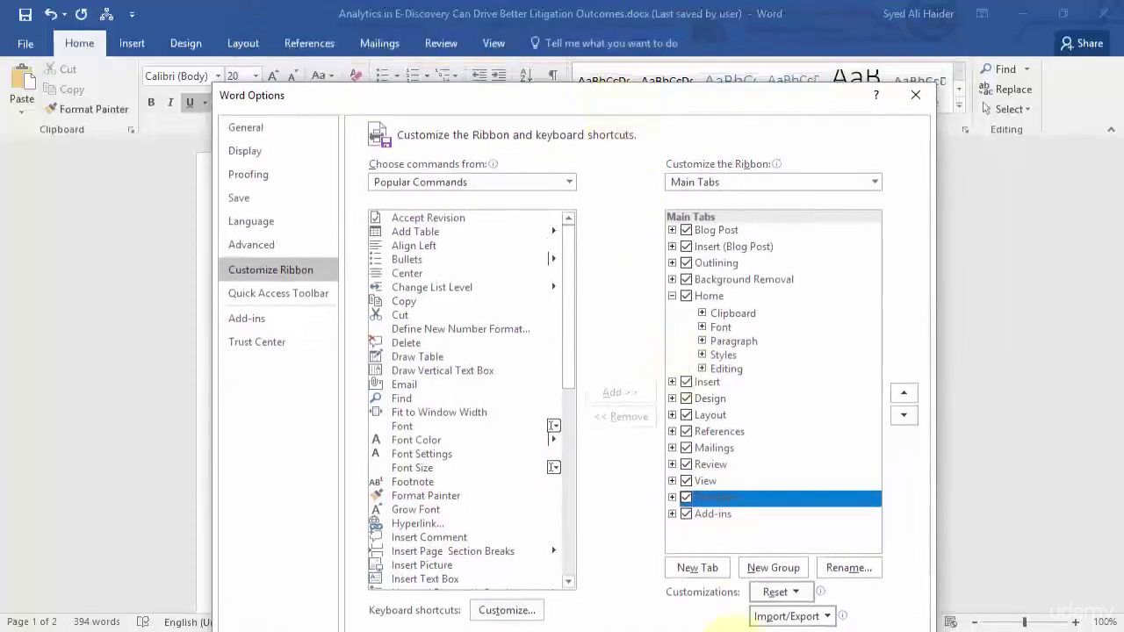
left_click_drag(698, 99, 693, 65)
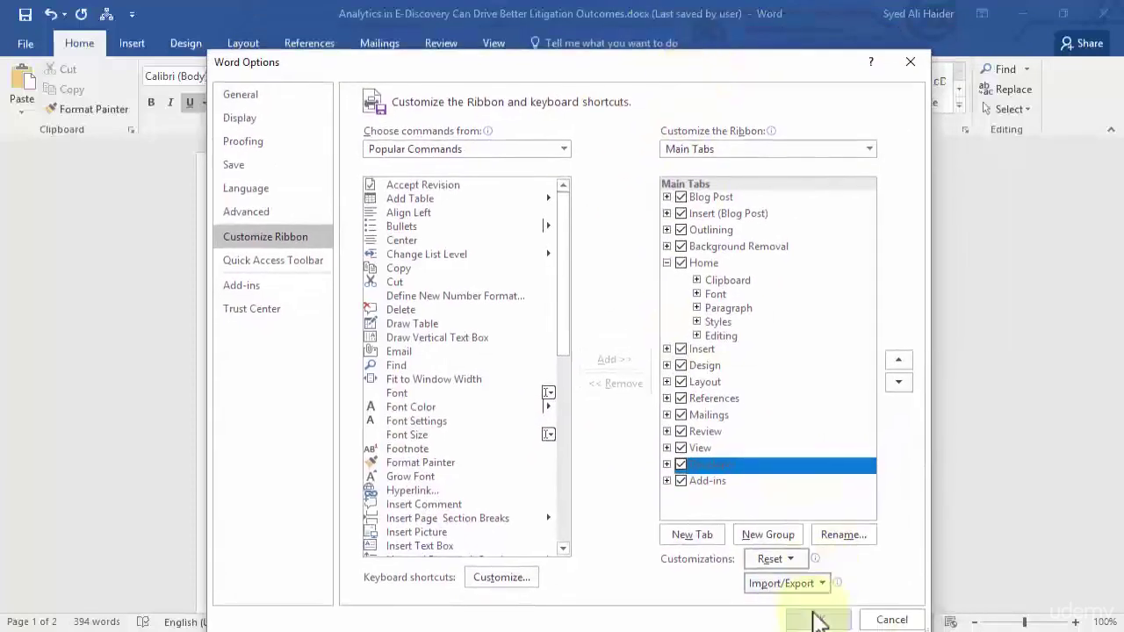
left_click(812, 617)
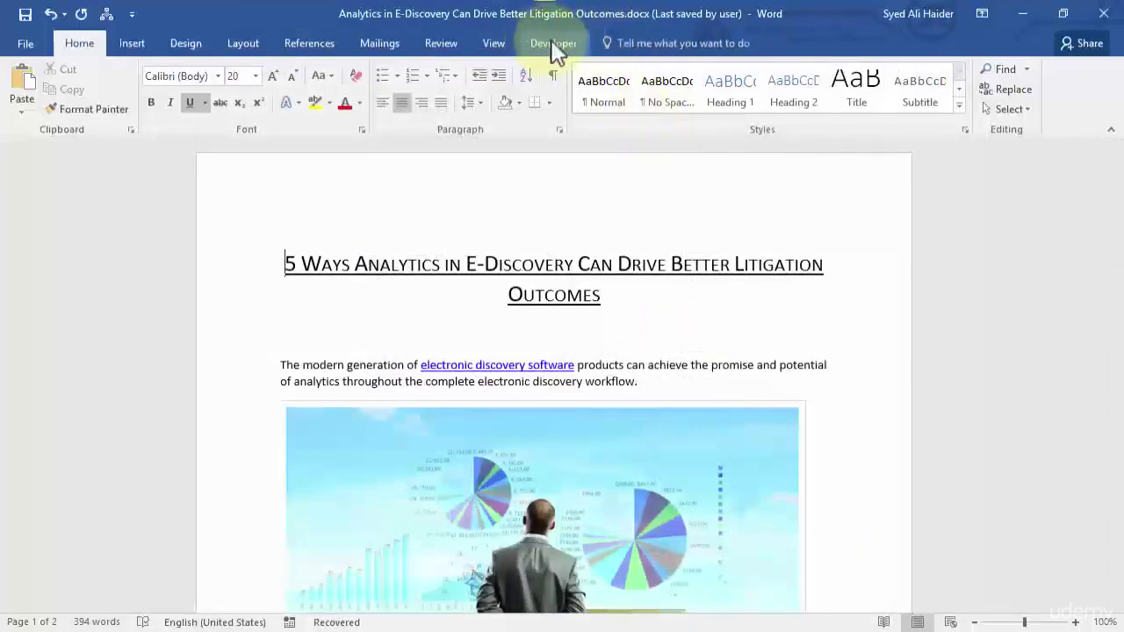
Open the Developer tab and scroll to the end of the article after the author bio.
left_click(565, 49)
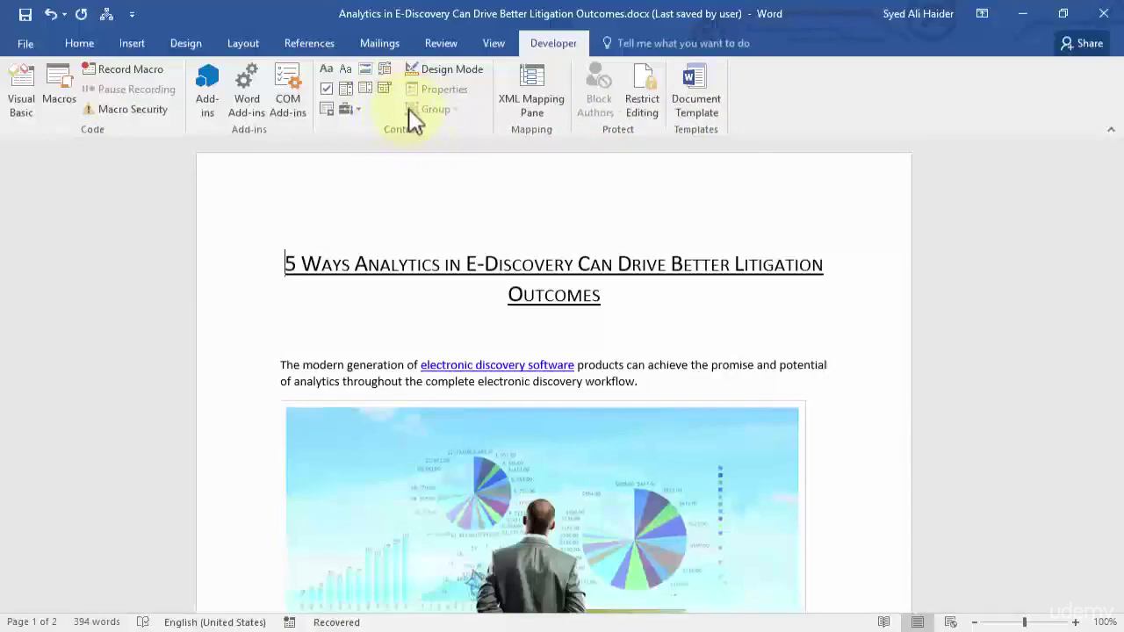
scroll(953, 279, "down", 7)
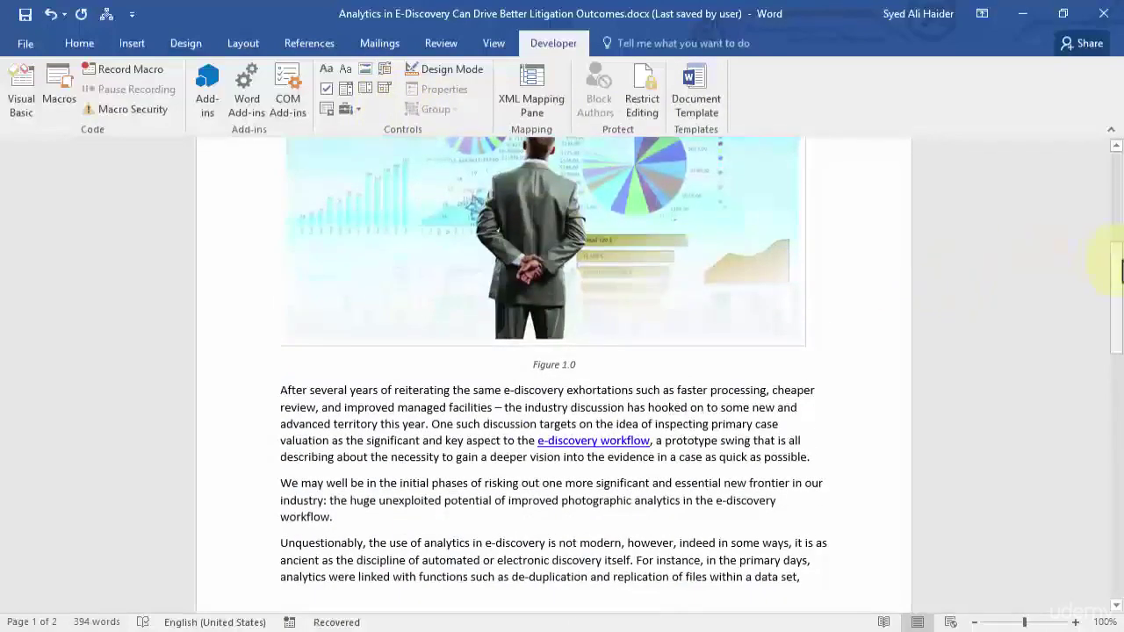
left_click_drag(1115, 255, 1100, 540)
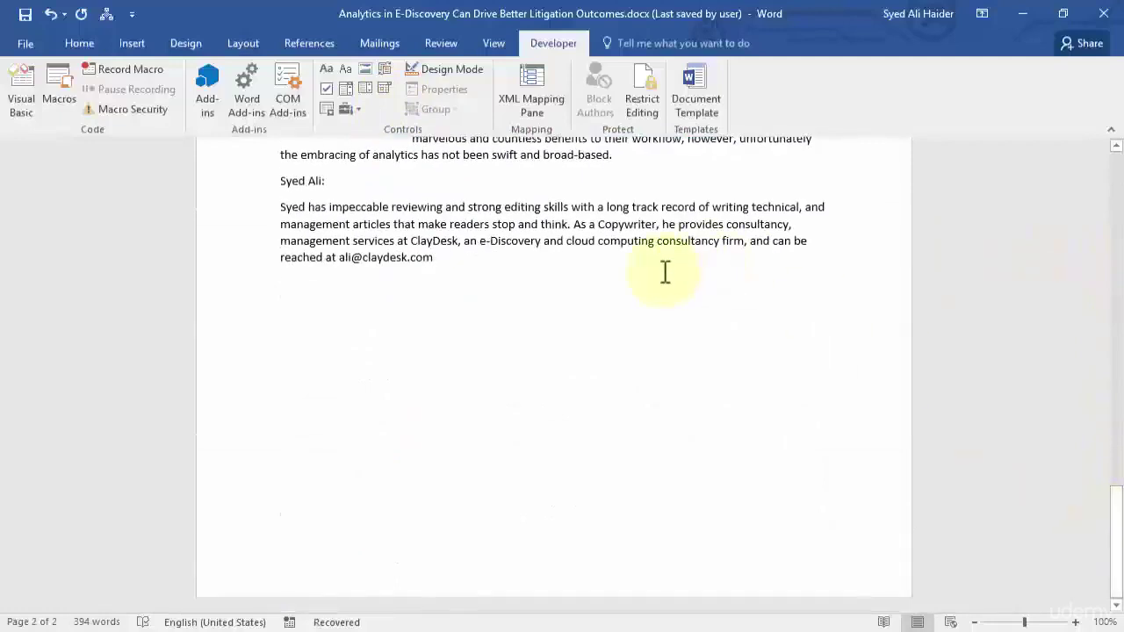
Type 'Get your gift delivered' and 'Please fill this form:' after the bio, fixing 'gif' to 'gift'.
key("Return")
key("Return")
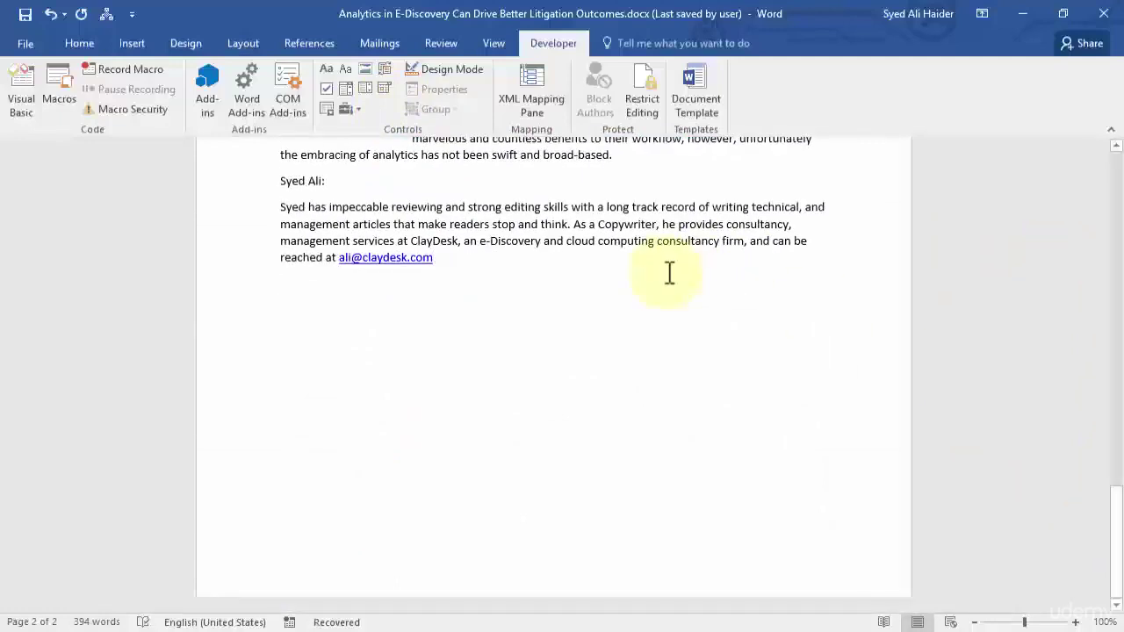
type("Please fill this form:")
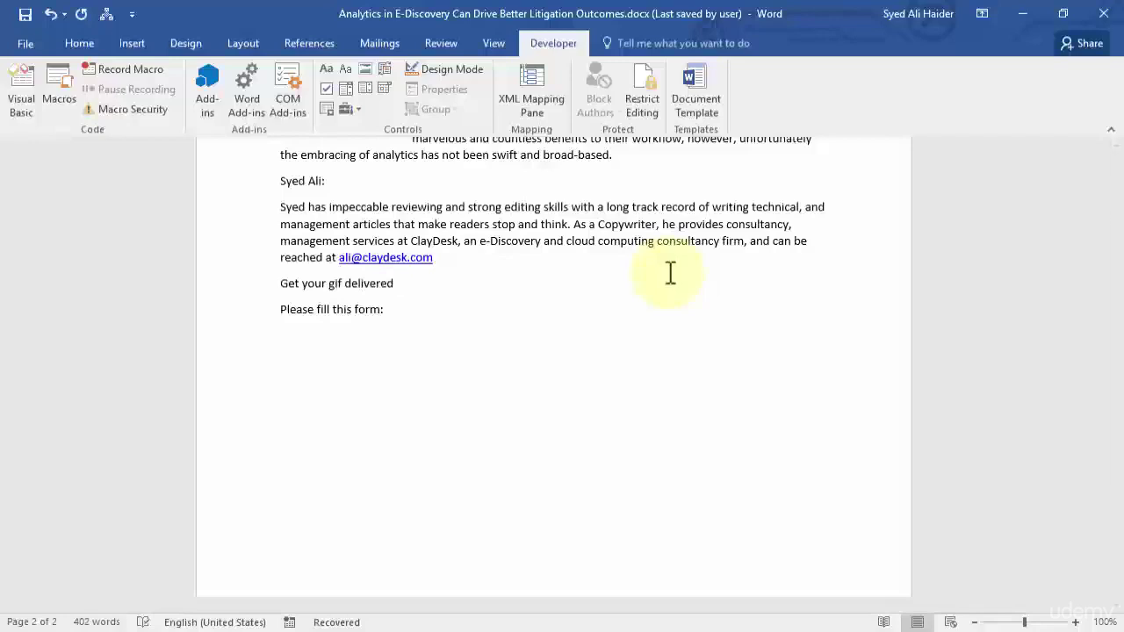
left_click(346, 283)
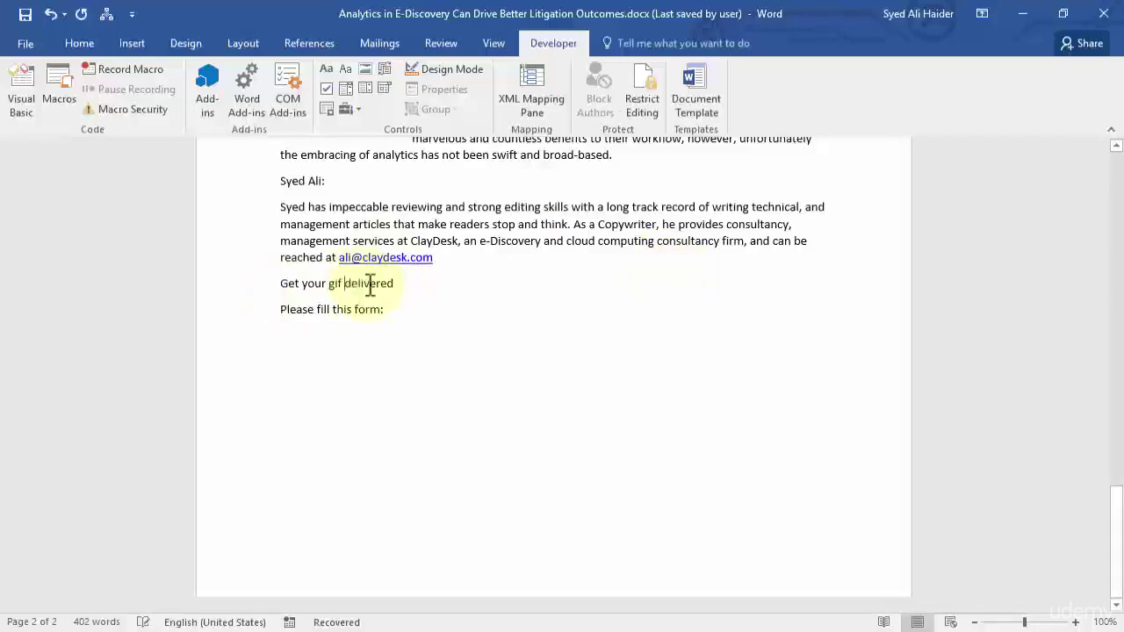
type("t")
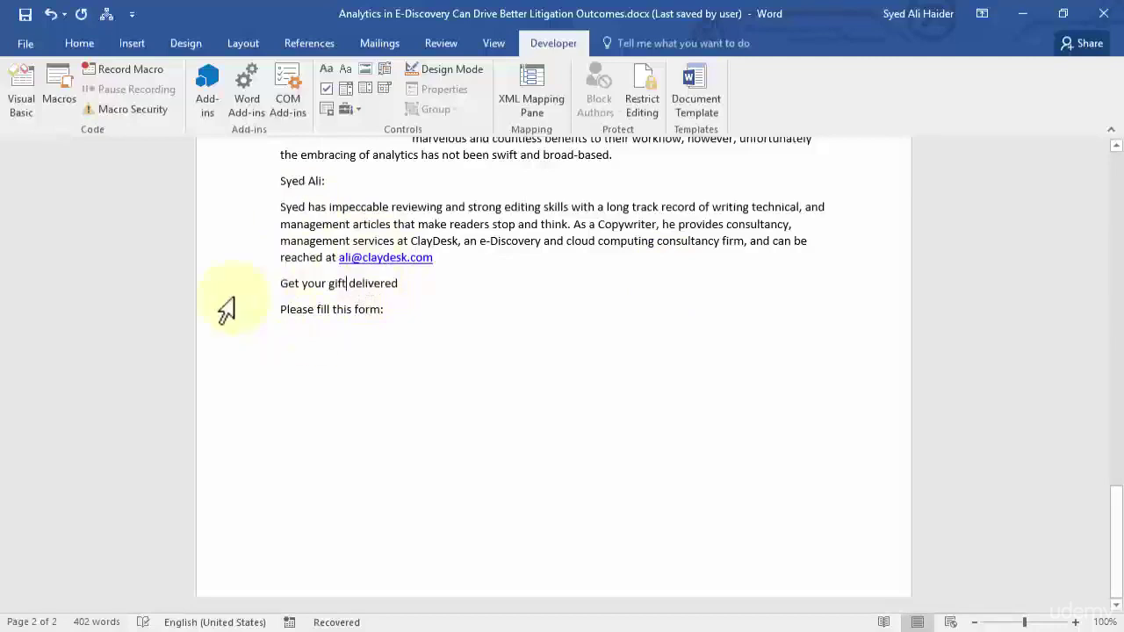
Make the 'Get your gift delivered' heading bold and enlarge it to 18 pt.
left_click(238, 294)
left_click(81, 44)
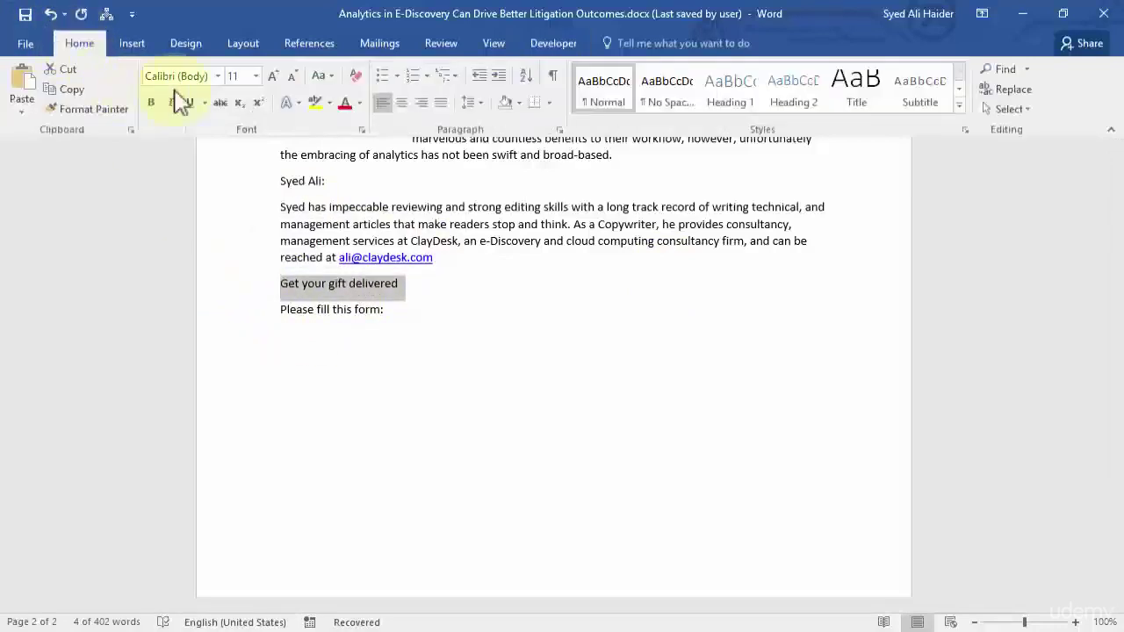
left_click(273, 76)
left_click(273, 75)
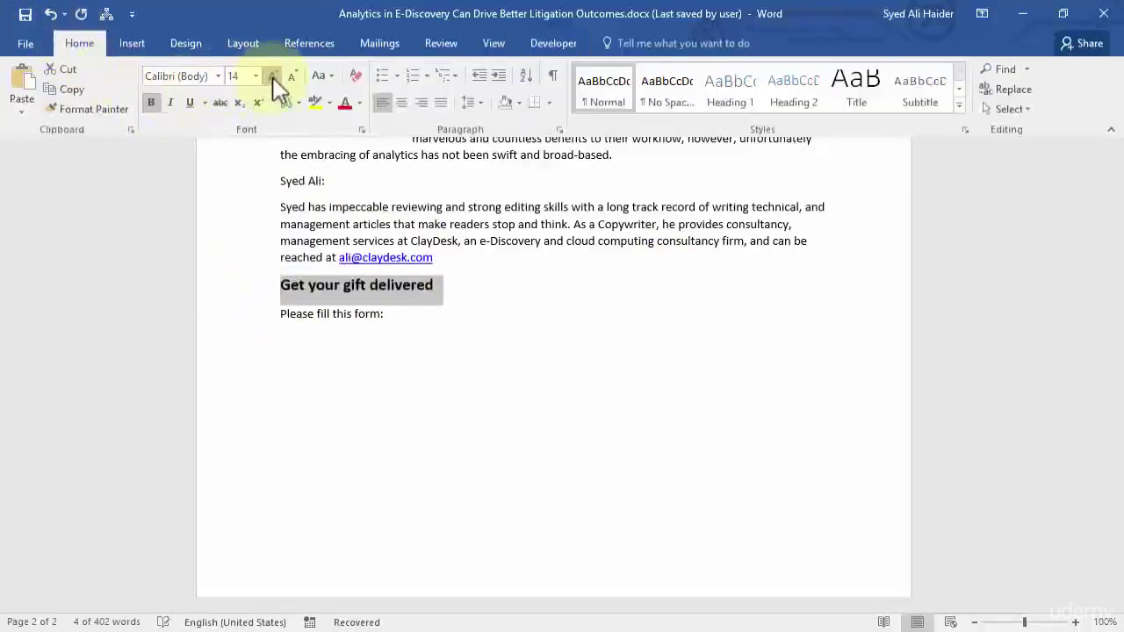
left_click(273, 75)
left_click(273, 75)
Start a new line below 'Please fill this form:' and begin the Name: label.
left_click(395, 320)
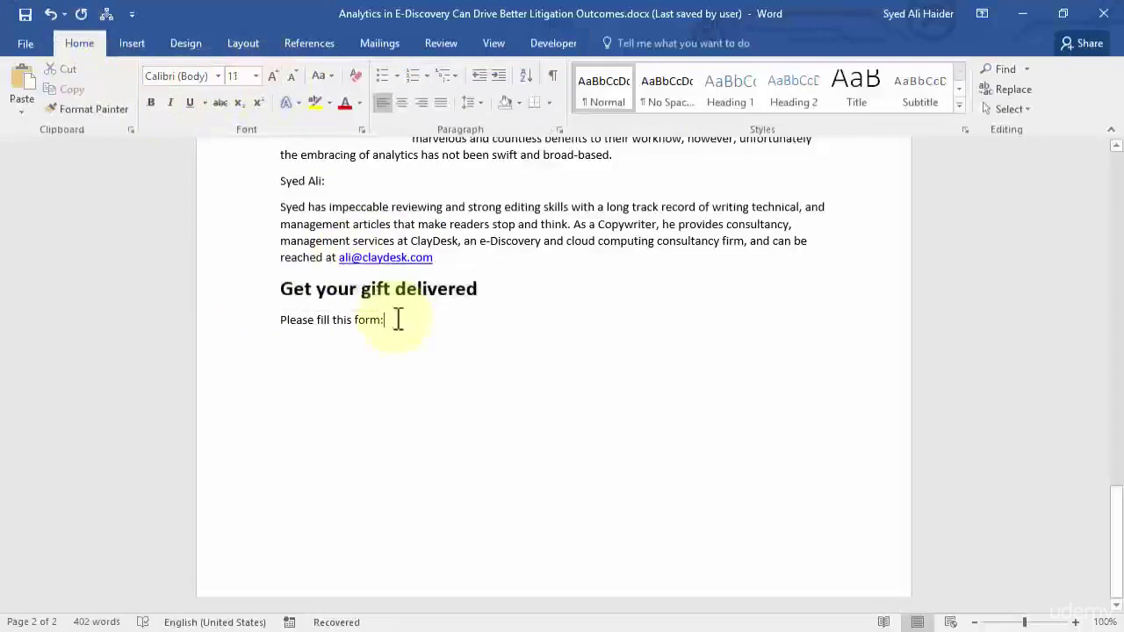
key("Return")
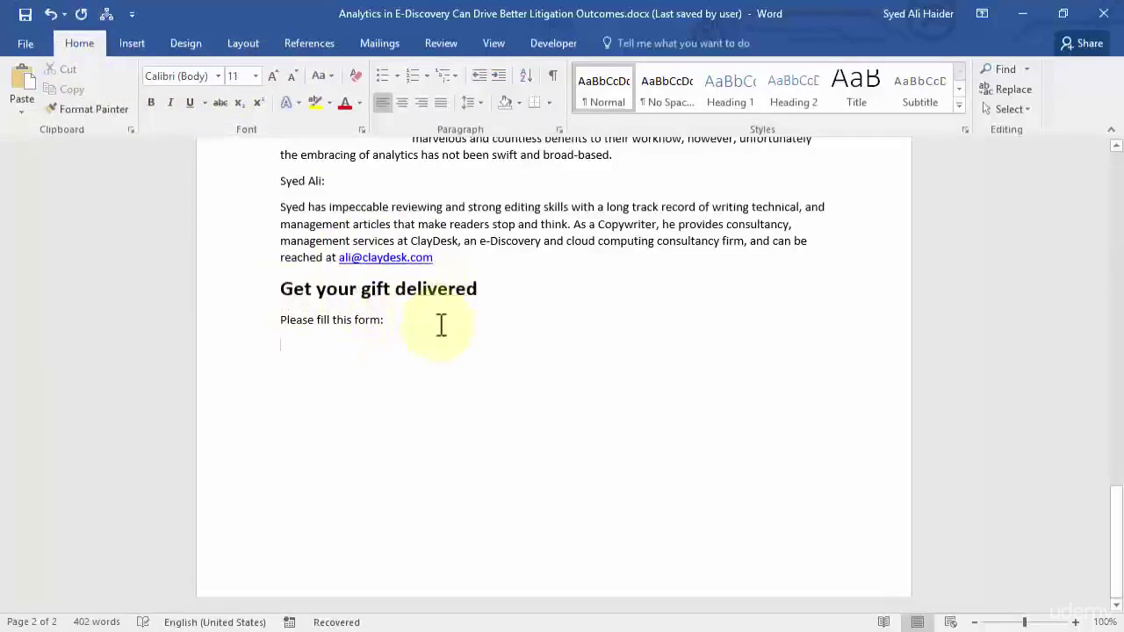
type("Name:")
Switch back to the Developer tab to add form controls.
left_click(553, 46)
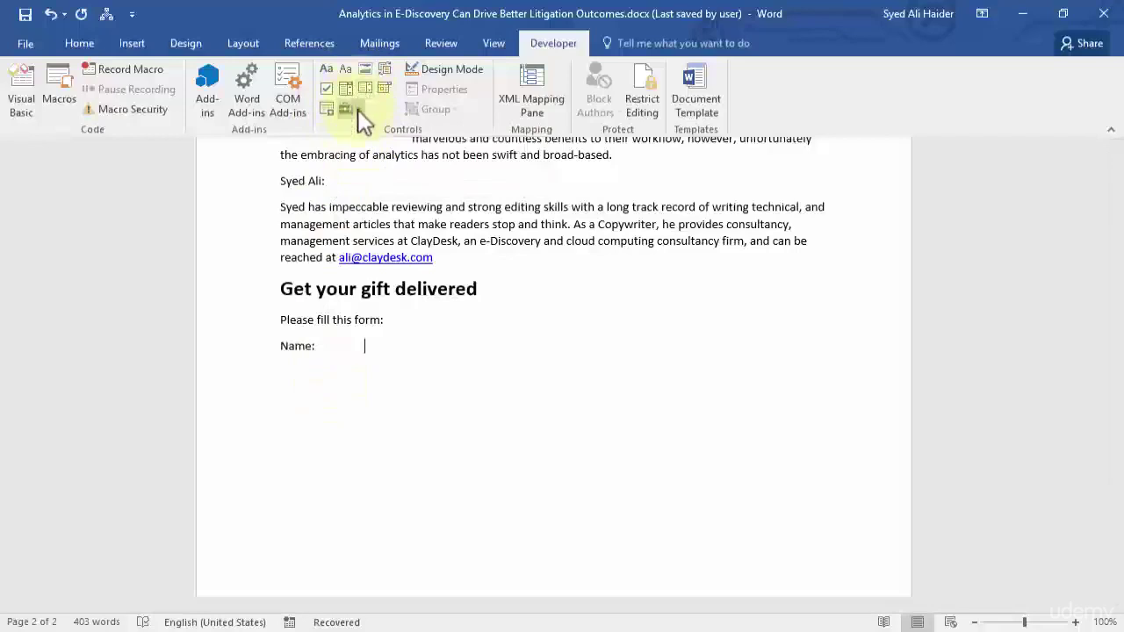
Insert a Plain Text content control after Name: and turn on Design Mode.
left_click(356, 109)
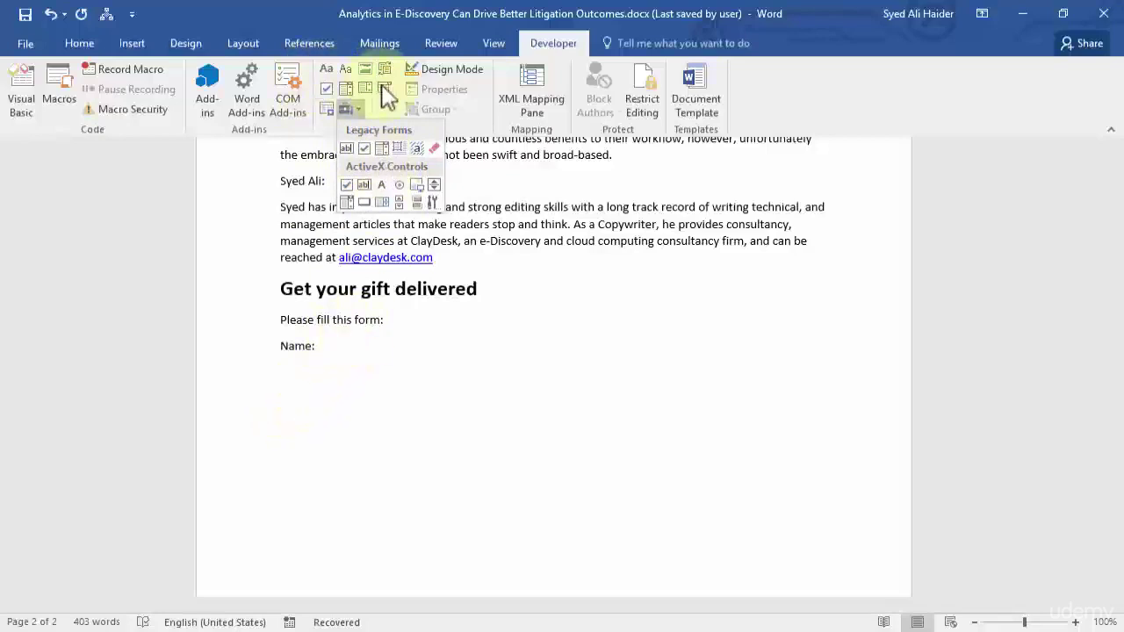
left_click(389, 114)
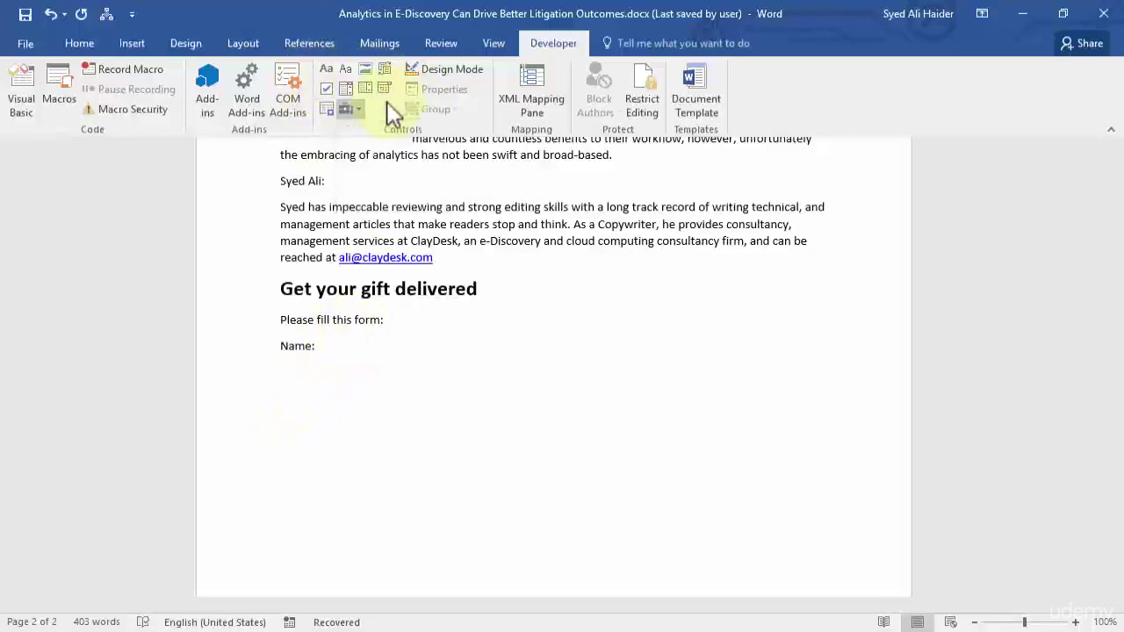
left_click(349, 77)
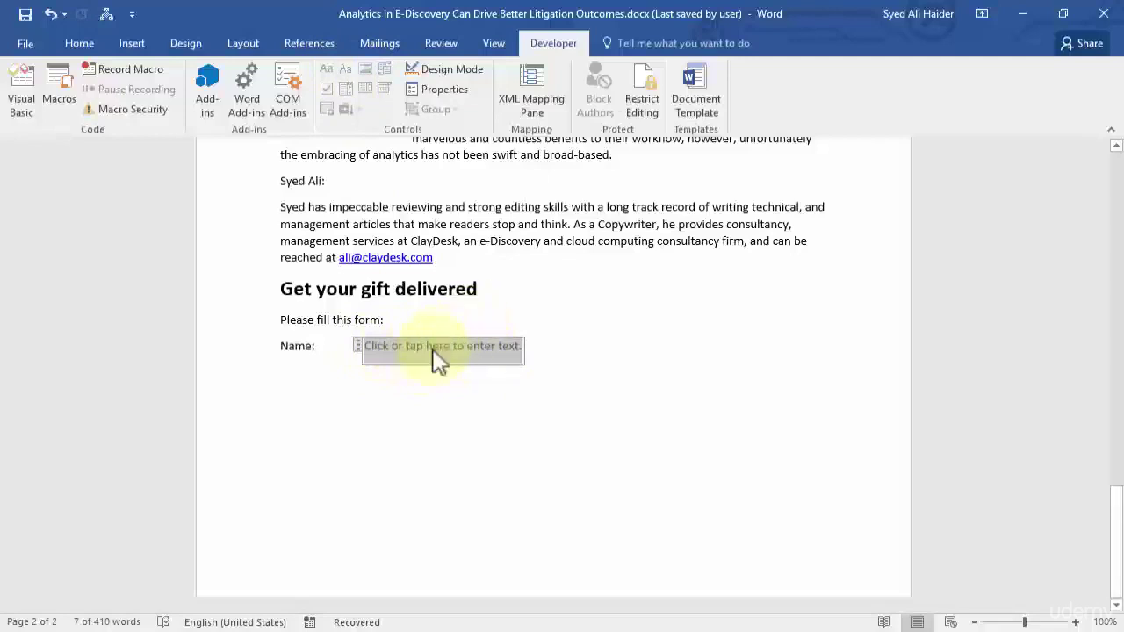
left_click(452, 74)
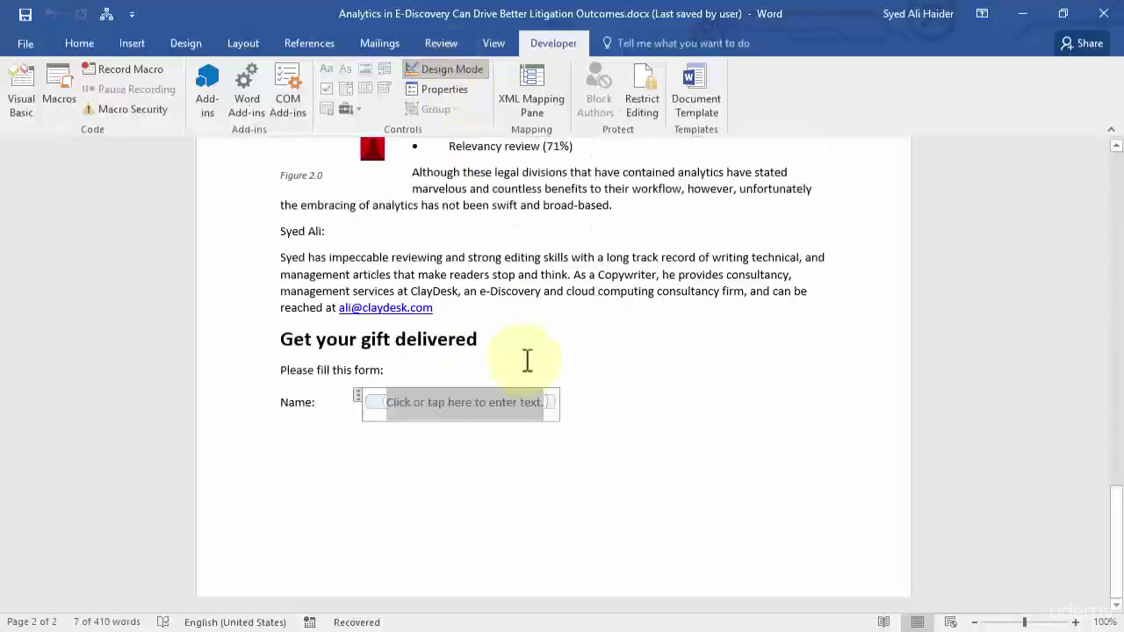
scroll(529, 360, "down", 2)
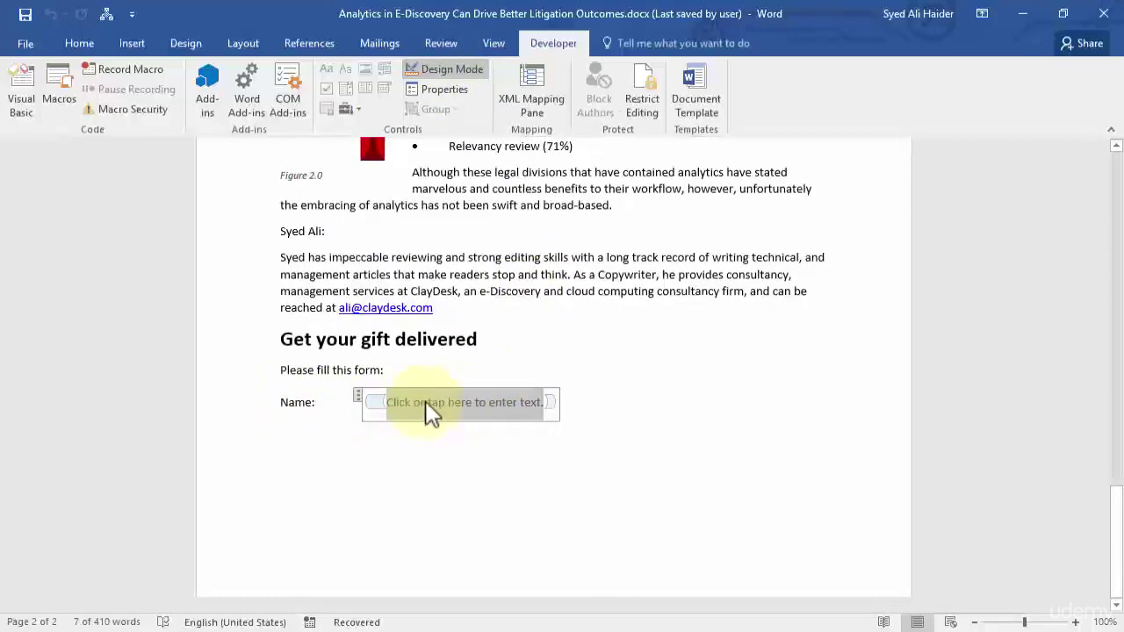
Title the Name control 'Name', shown as a bounding box in black.
right_click(466, 413)
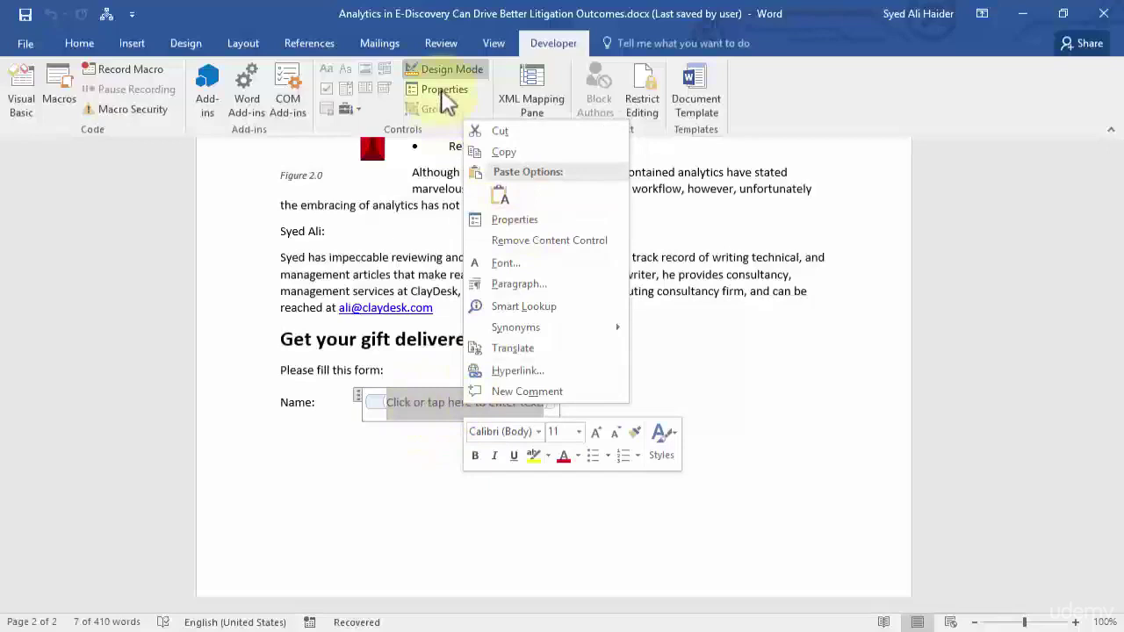
left_click(518, 221)
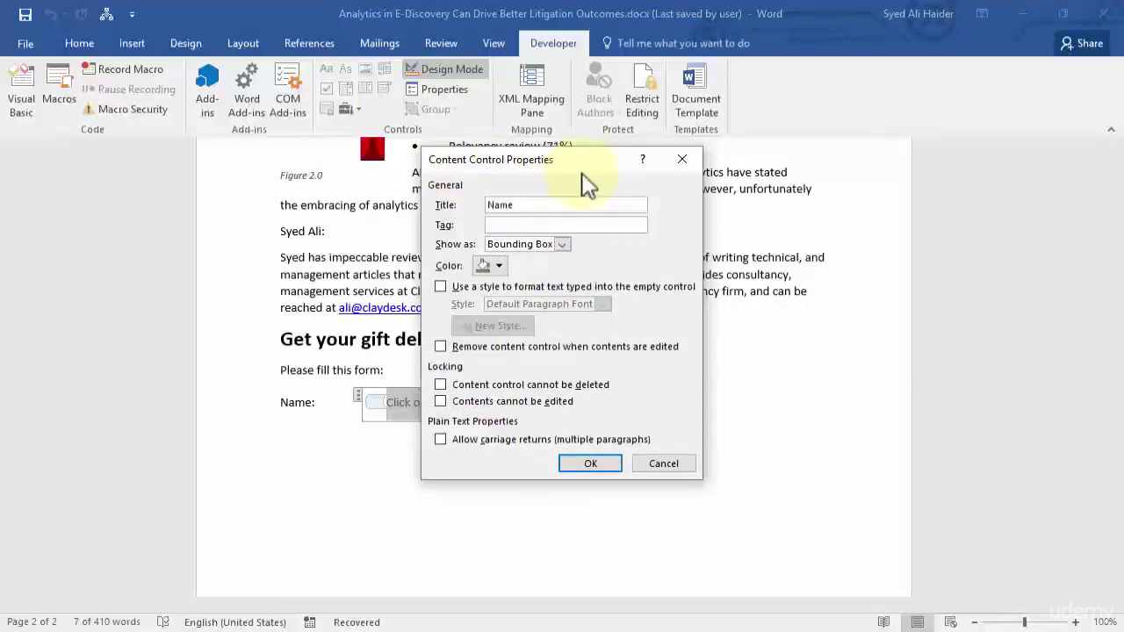
left_click(565, 245)
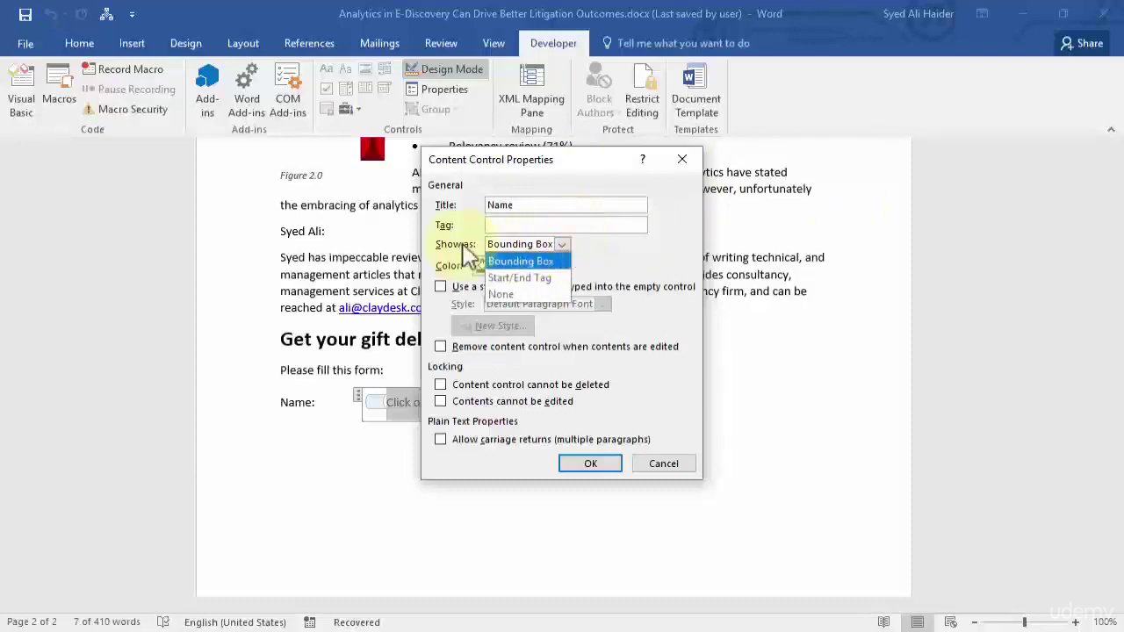
left_click(563, 260)
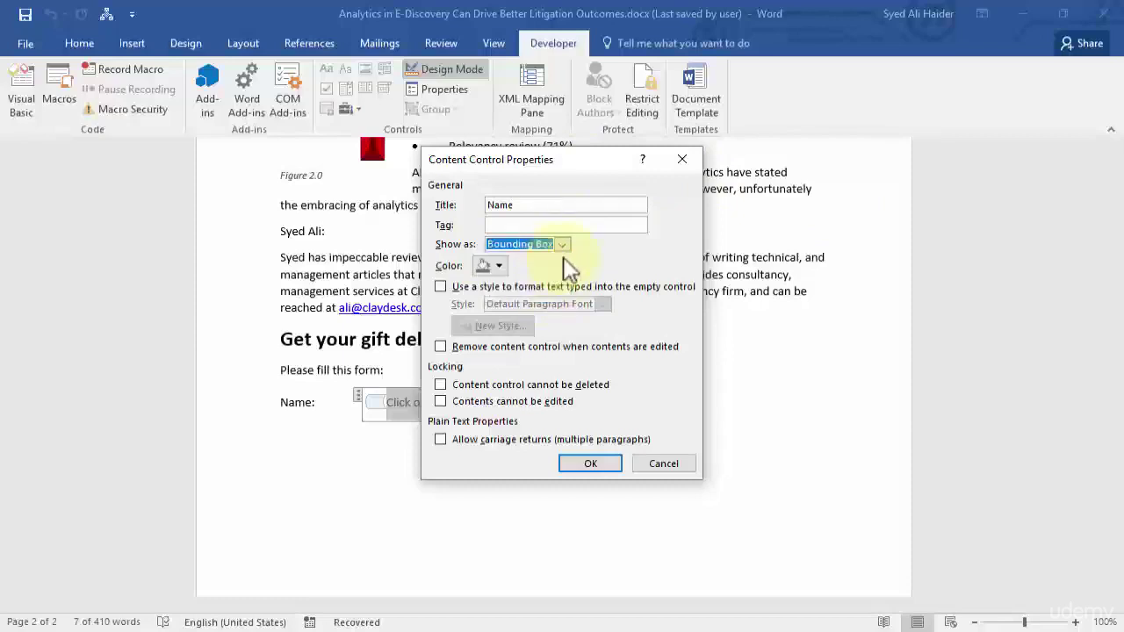
left_click(492, 266)
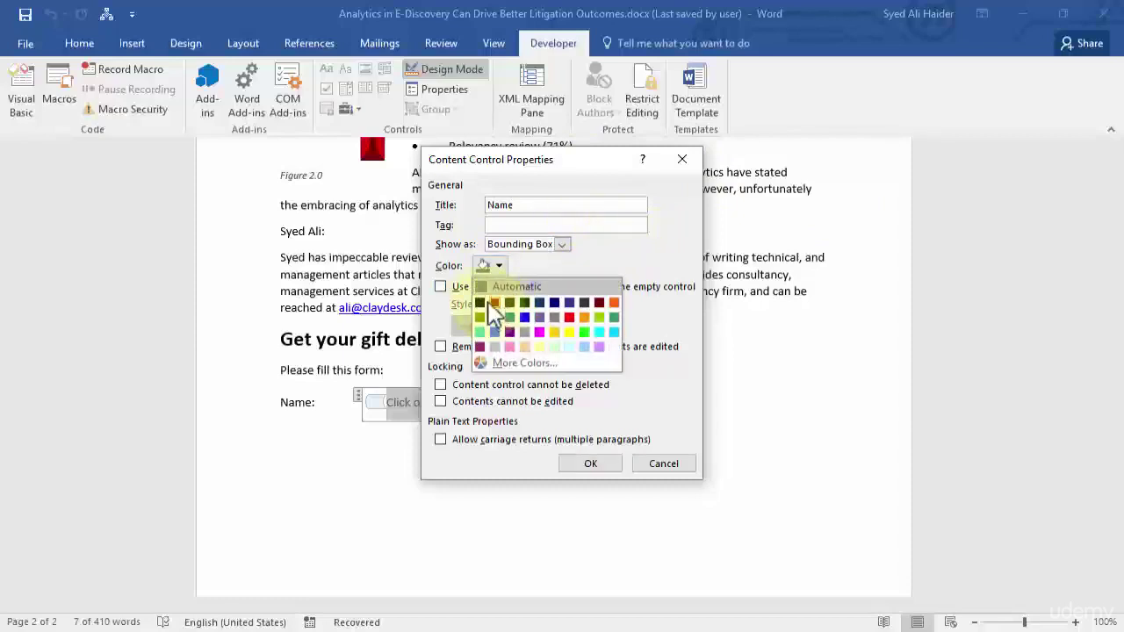
left_click(480, 303)
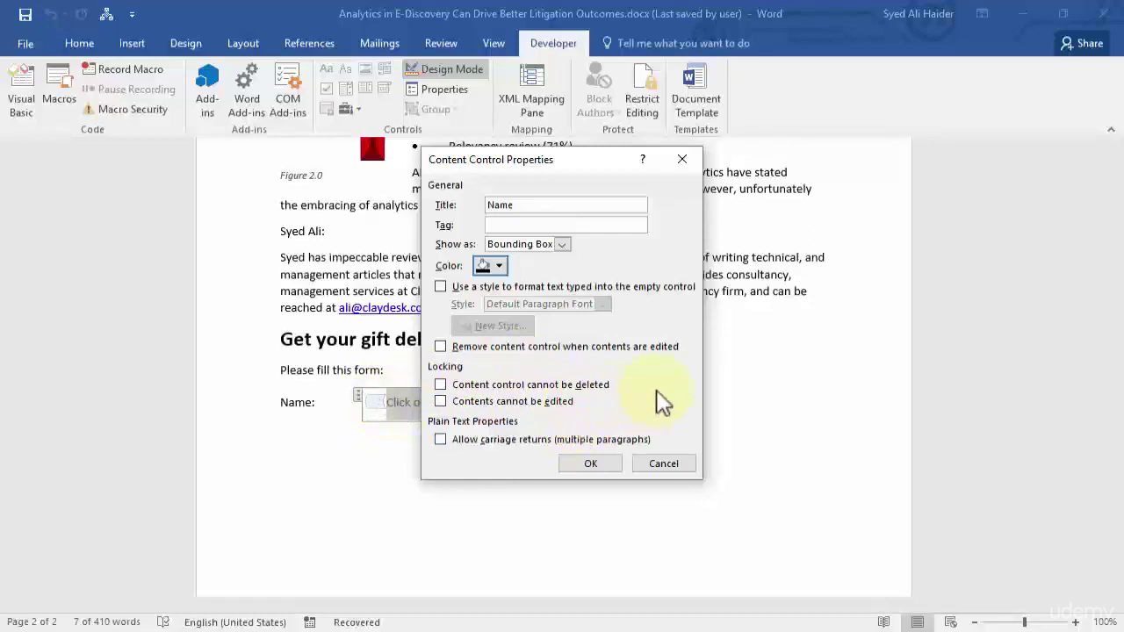
left_click(595, 468)
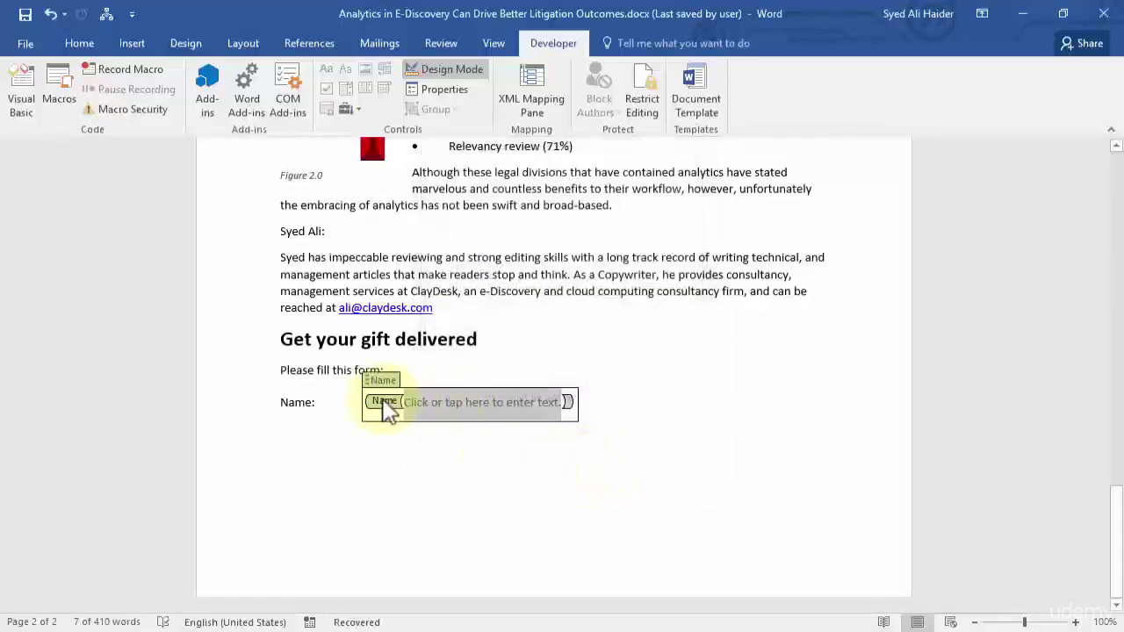
Start a new line after the Name control for the Location: label.
left_click(600, 404)
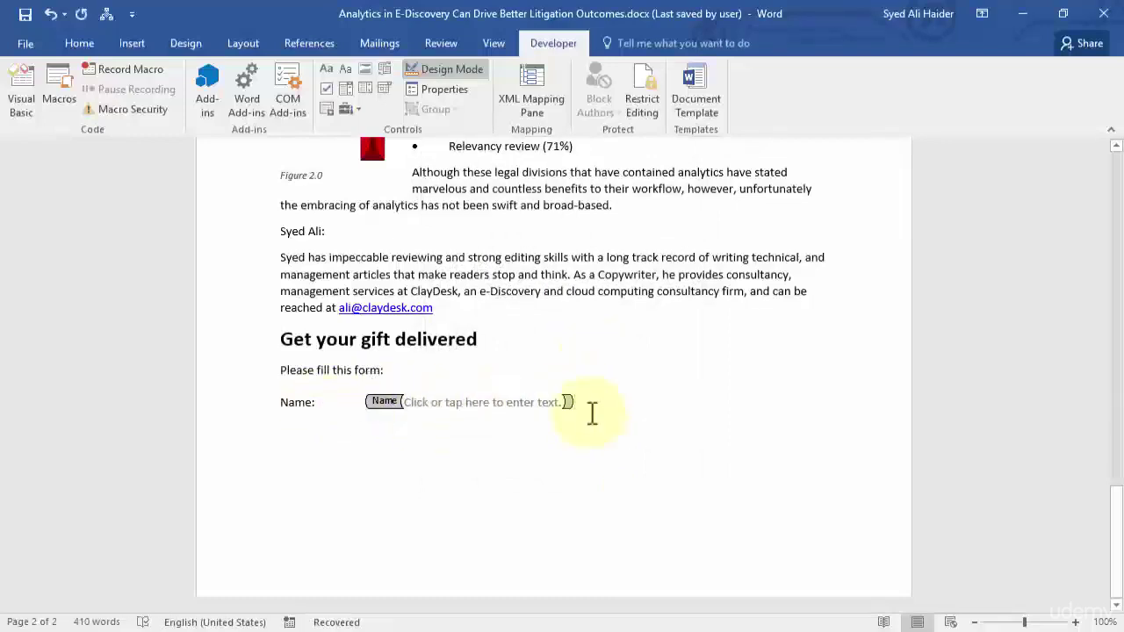
key("Return")
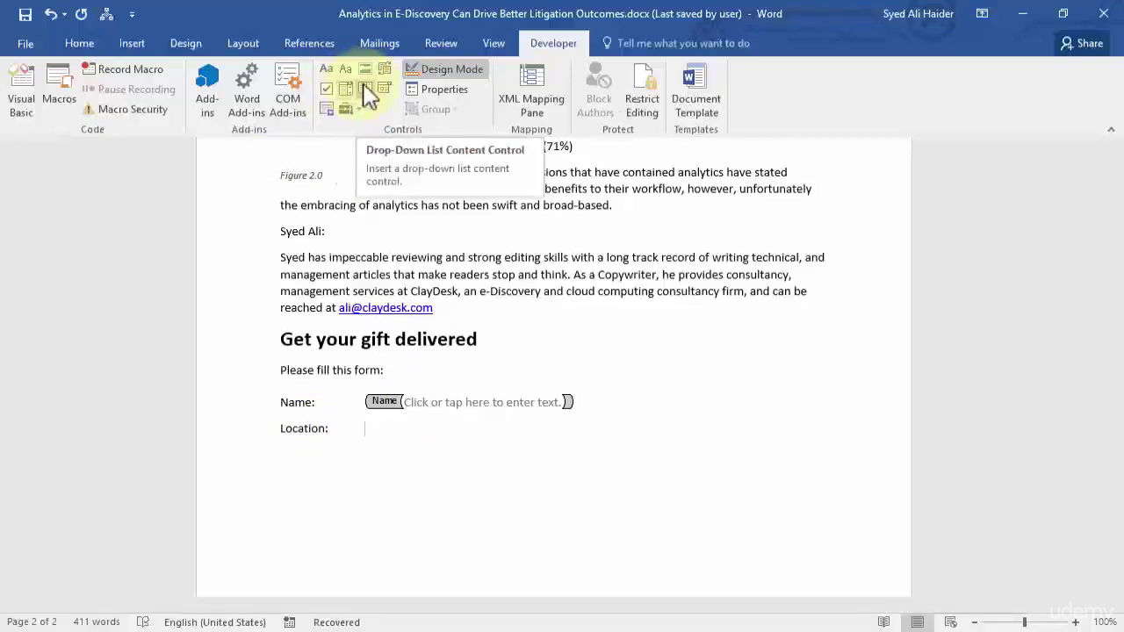
Insert a Drop-Down List control after Location: and title it 'Select Location'.
left_click(369, 94)
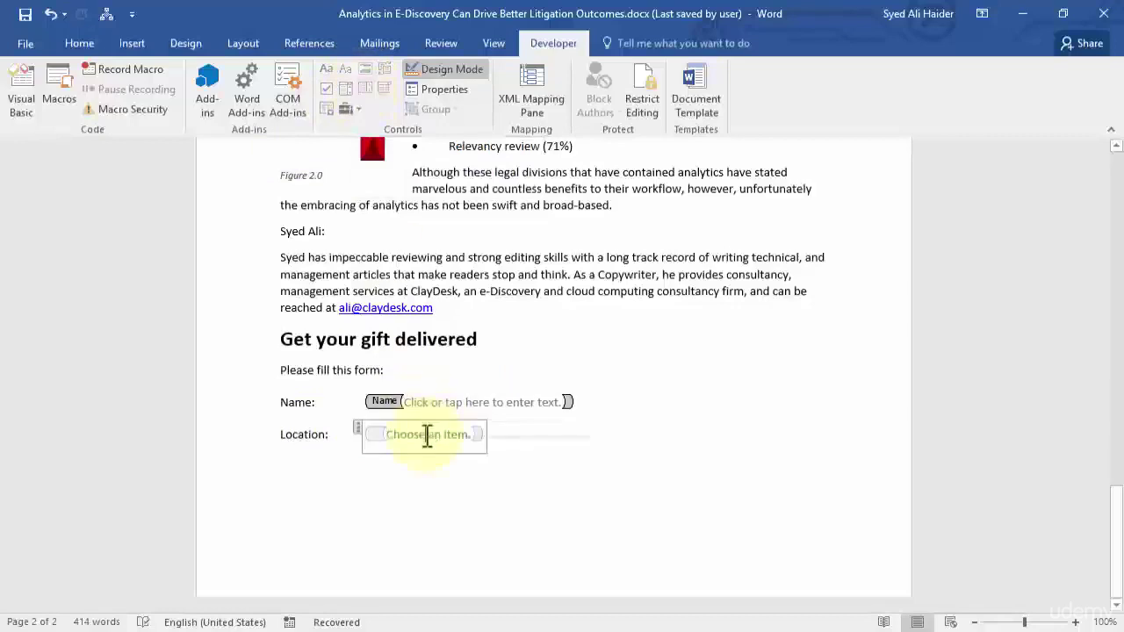
right_click(427, 434)
left_click(502, 252)
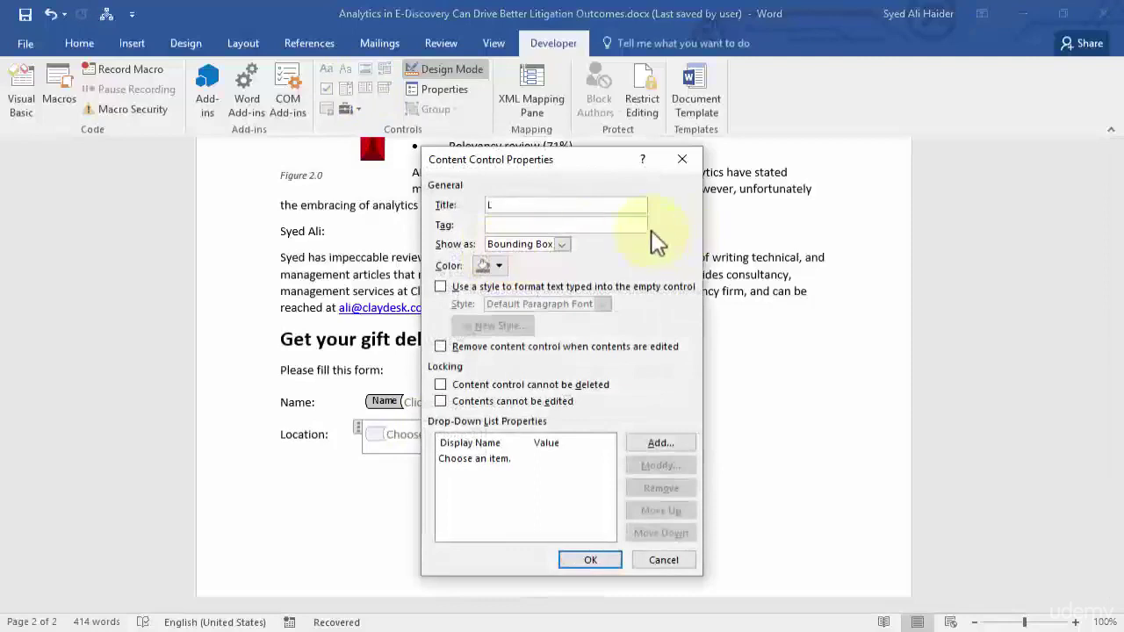
type("Select Location")
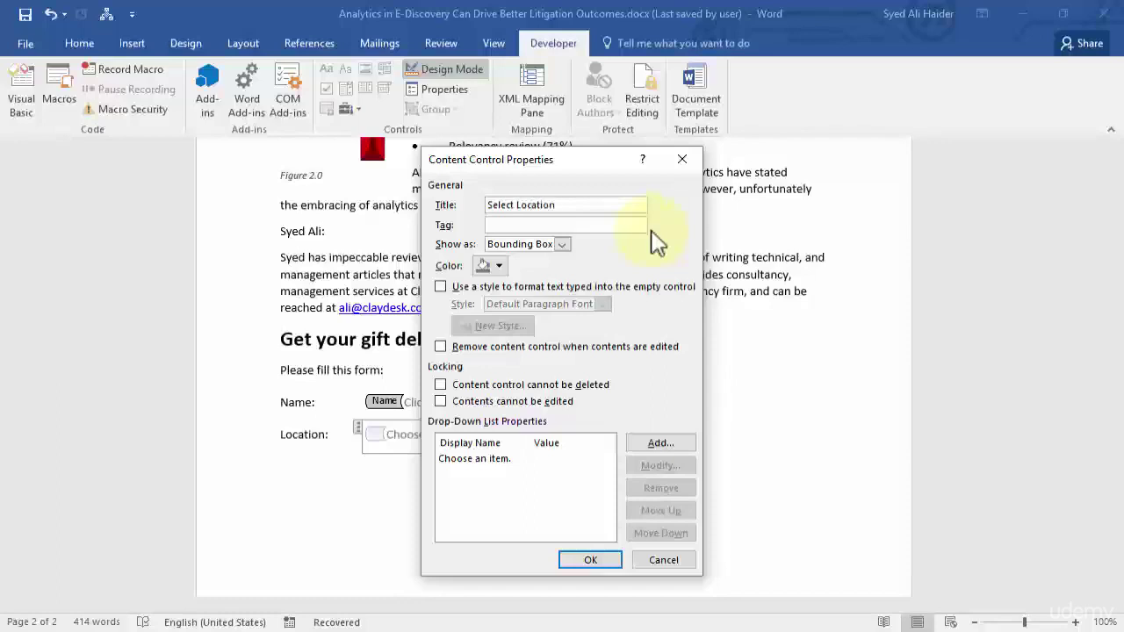
left_click_drag(610, 205, 529, 230)
left_click(602, 205)
Add Chicago and Wisconsin as choices in the drop-down list.
left_click(661, 444)
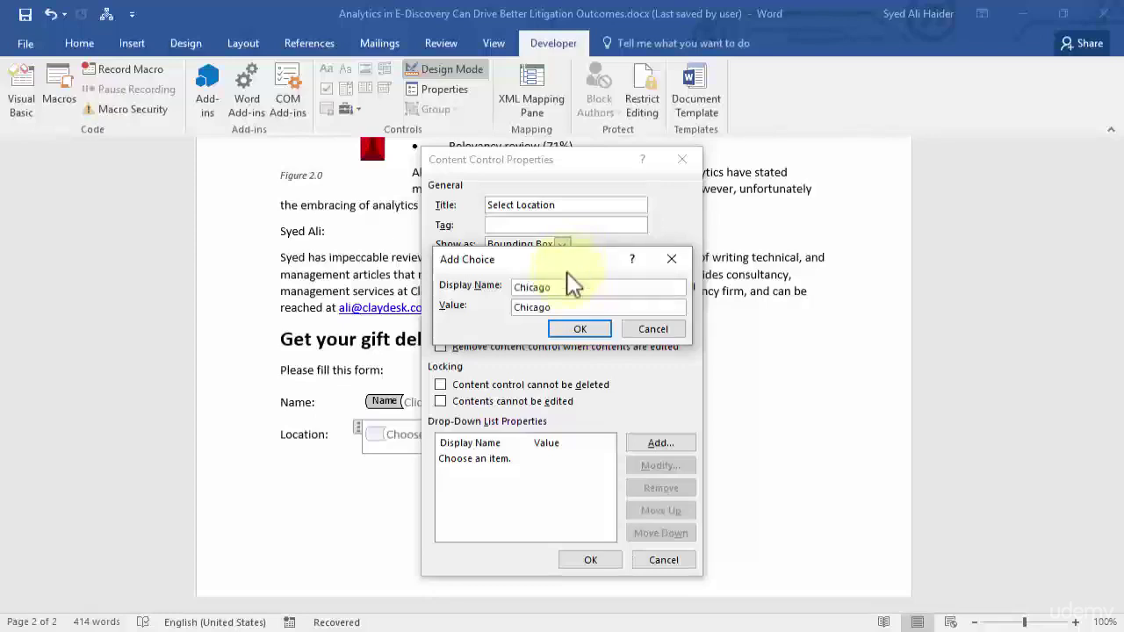
left_click(578, 330)
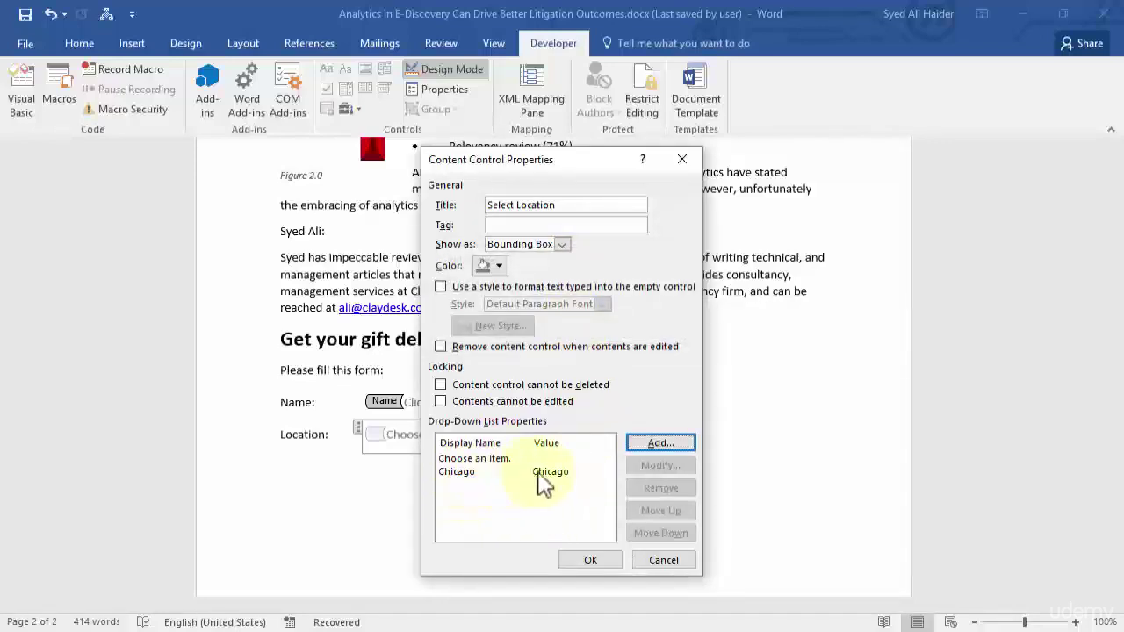
left_click(659, 443)
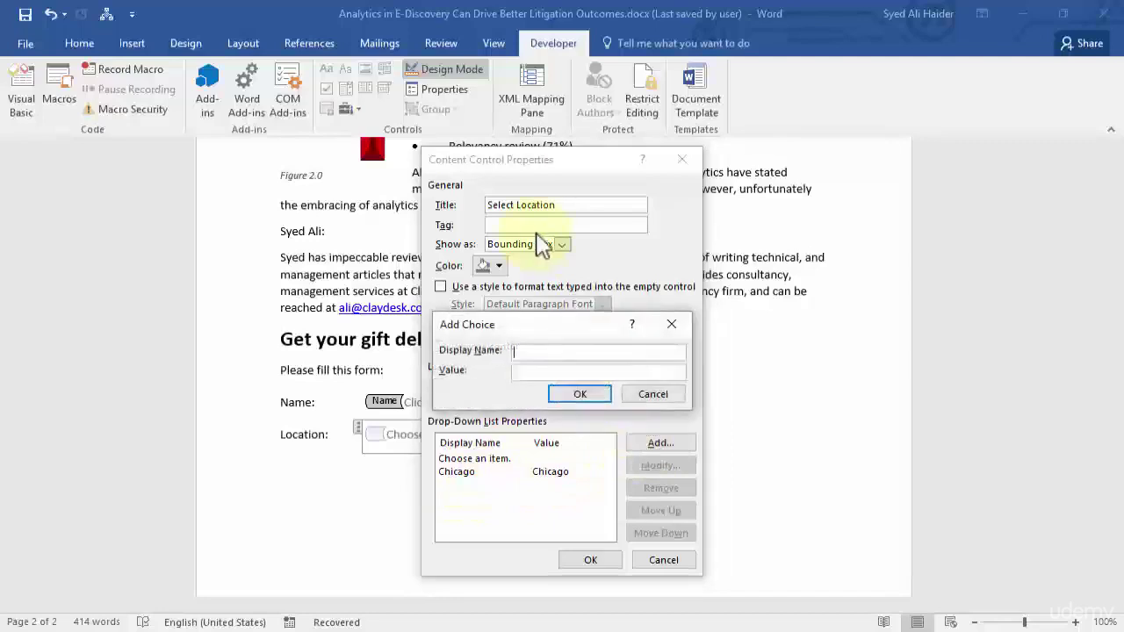
type("Wisconsin")
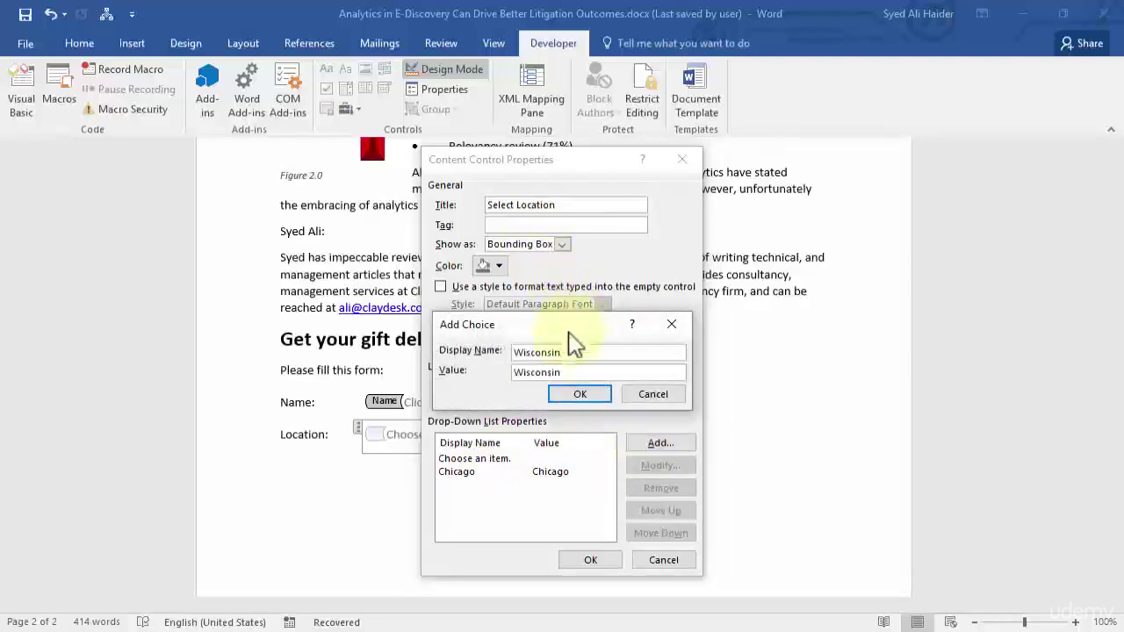
left_click(580, 394)
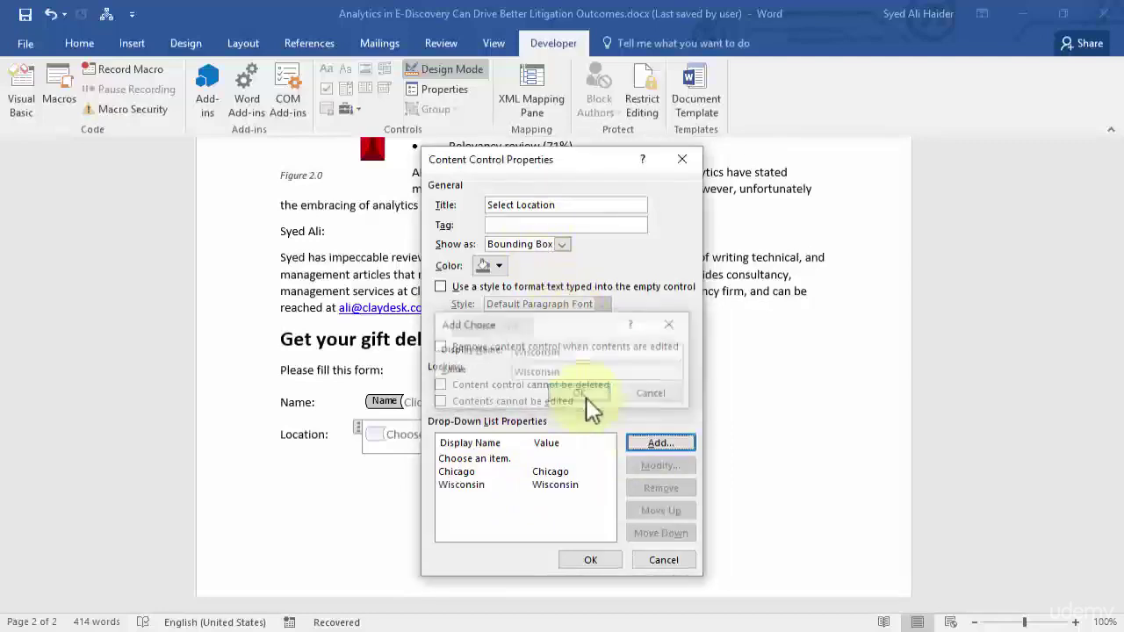
Add Las Vegas and Florida as choices and apply the drop-down's properties.
left_click(680, 444)
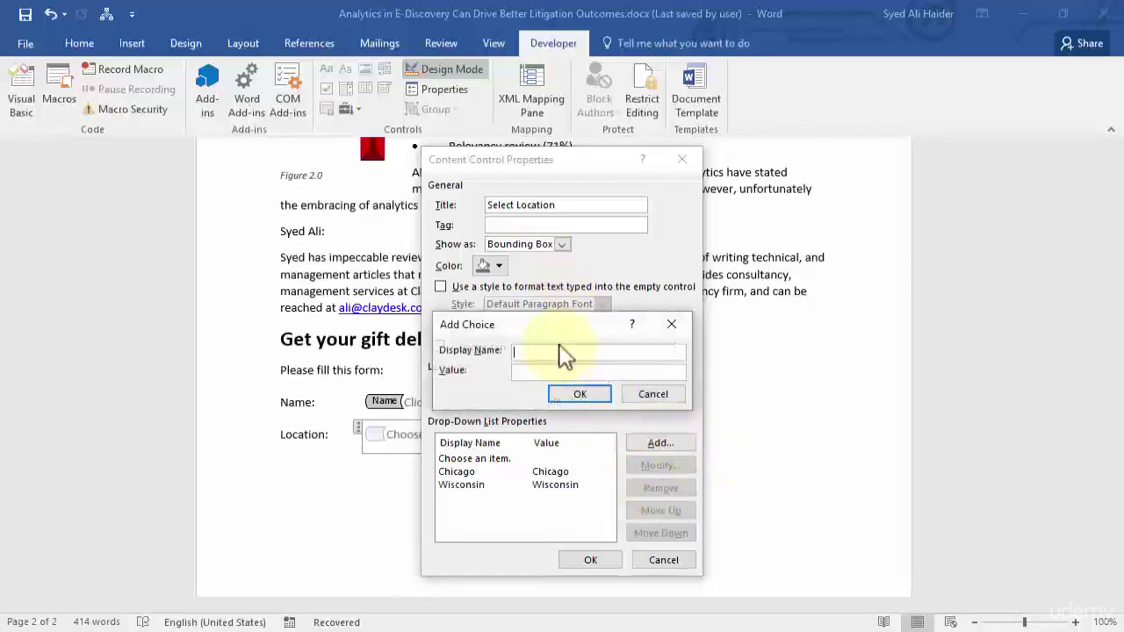
type("Las Vegas")
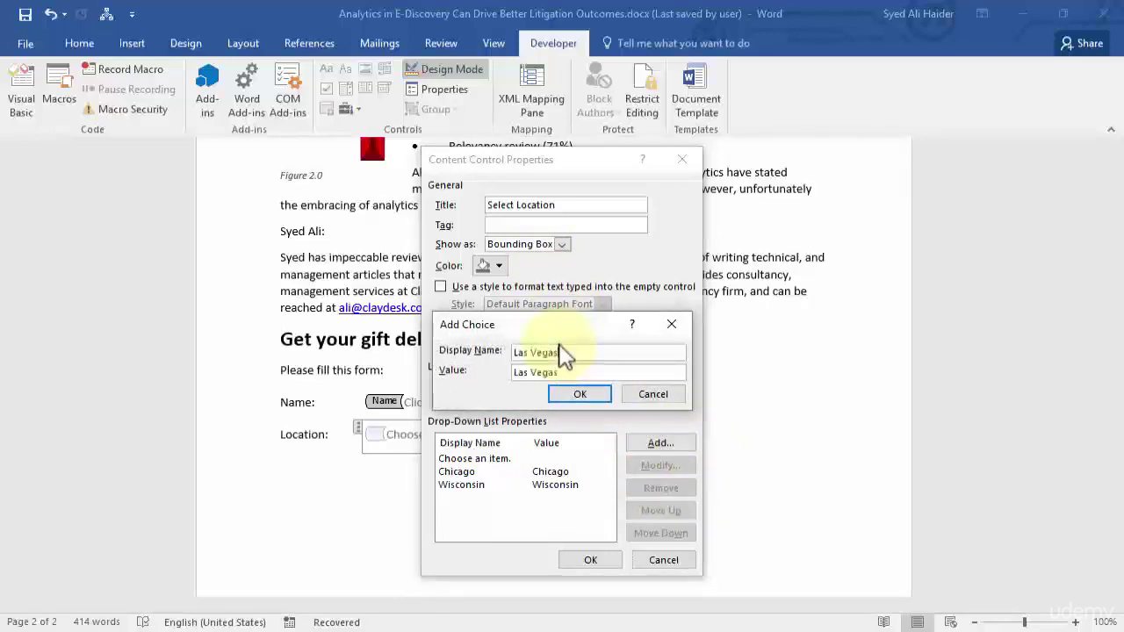
left_click(604, 394)
left_click(665, 443)
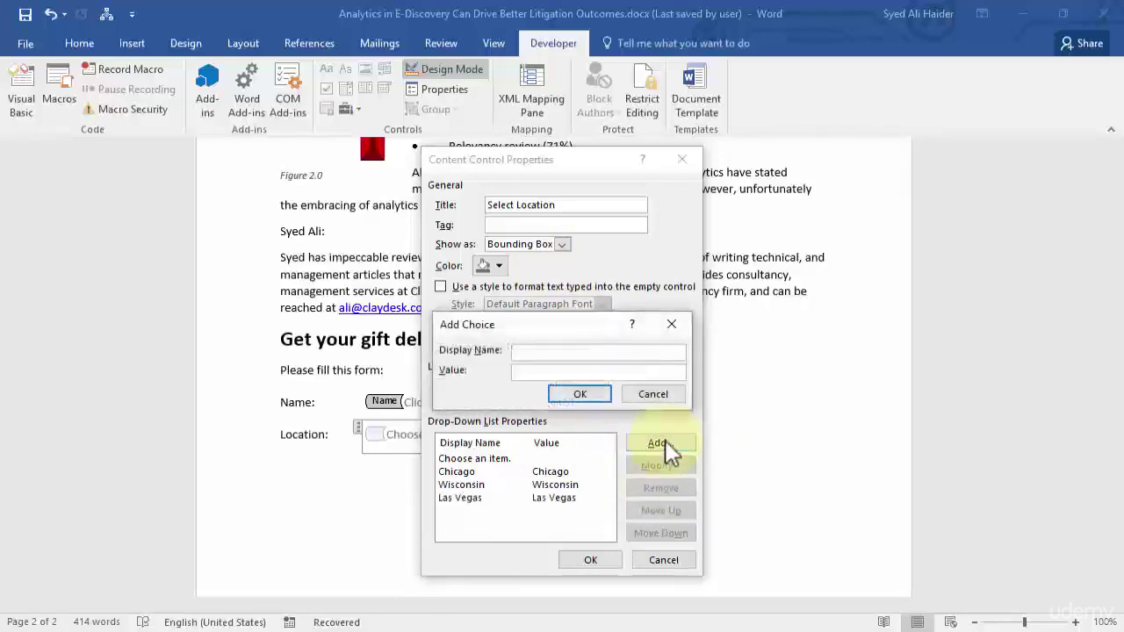
type("Wis")
key("BackSpace")
key("BackSpace")
key("BackSpace")
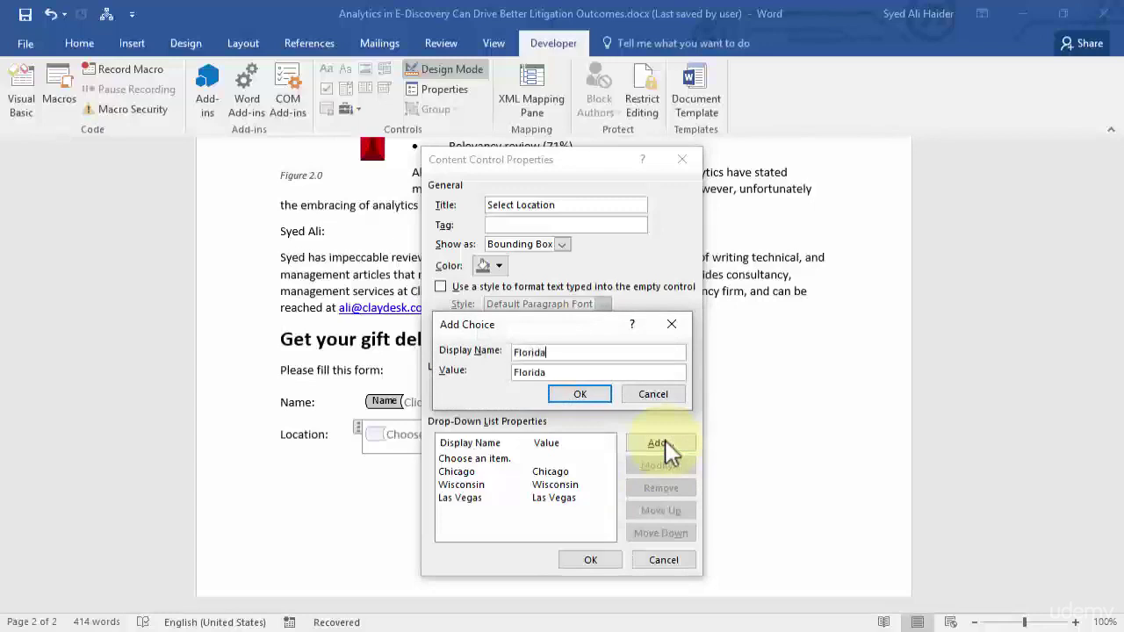
left_click(586, 395)
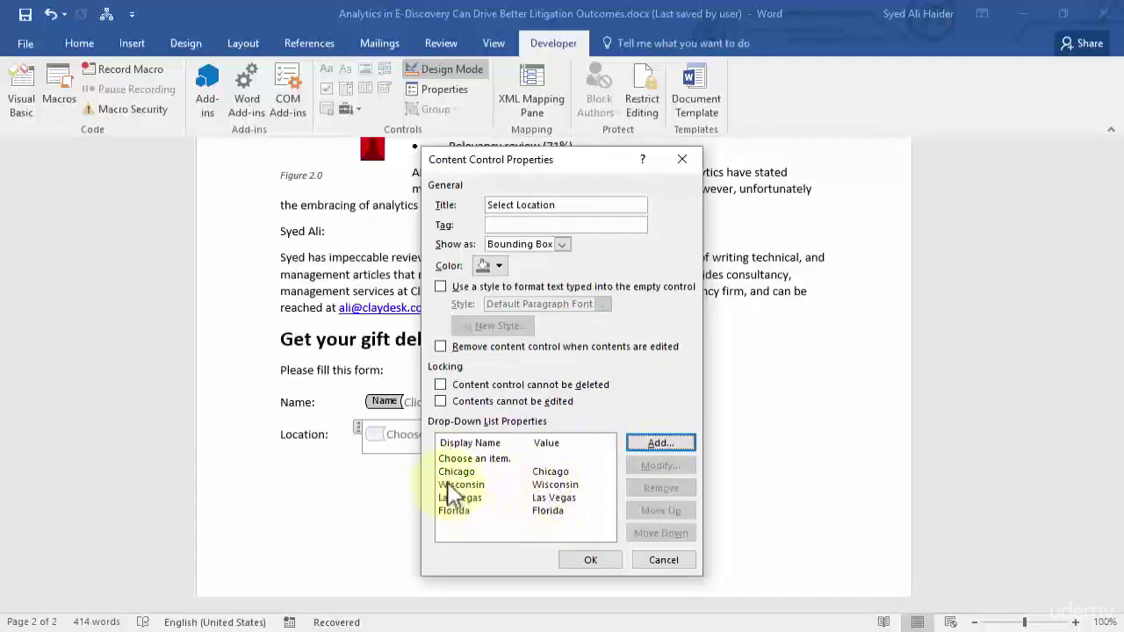
left_click(590, 562)
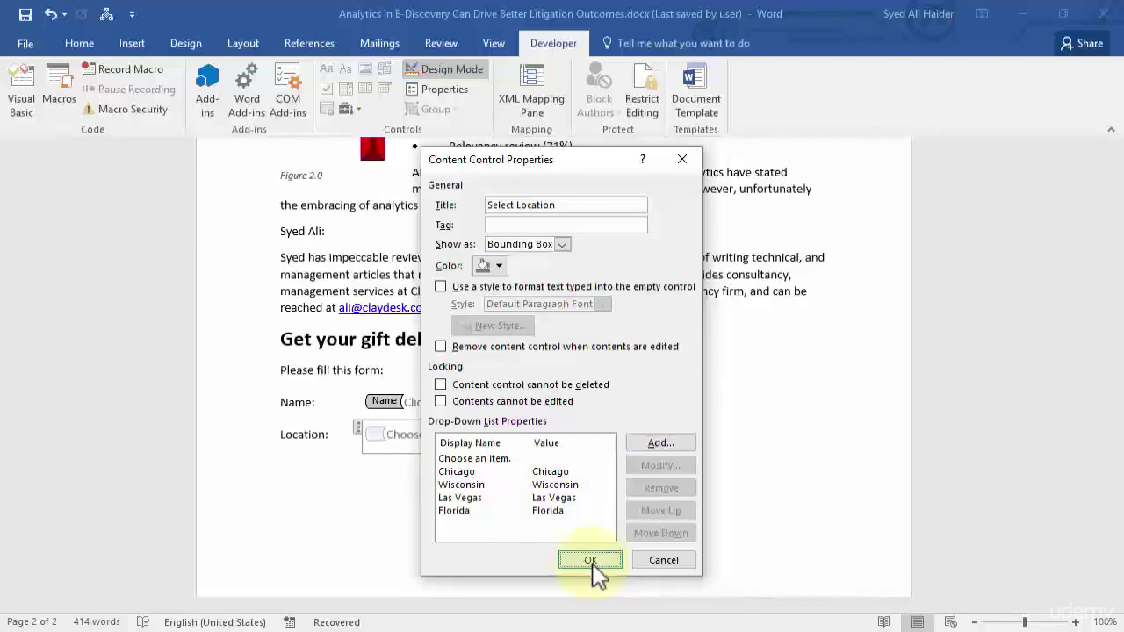
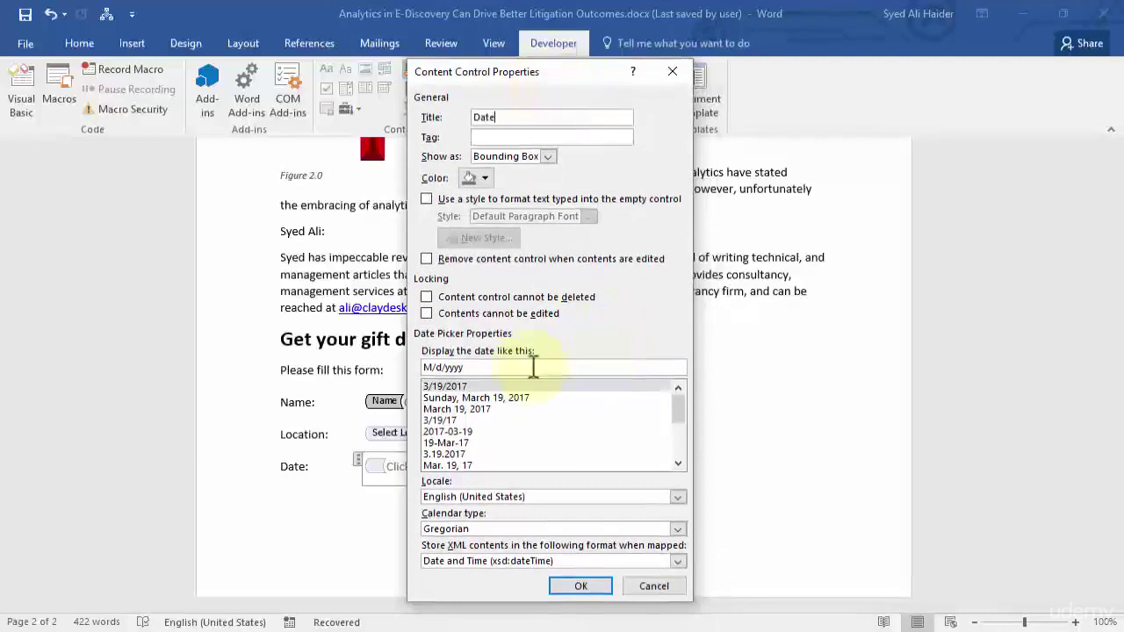
Compare the date formats and settle on the short M/d/yyyy display format.
left_click(514, 398)
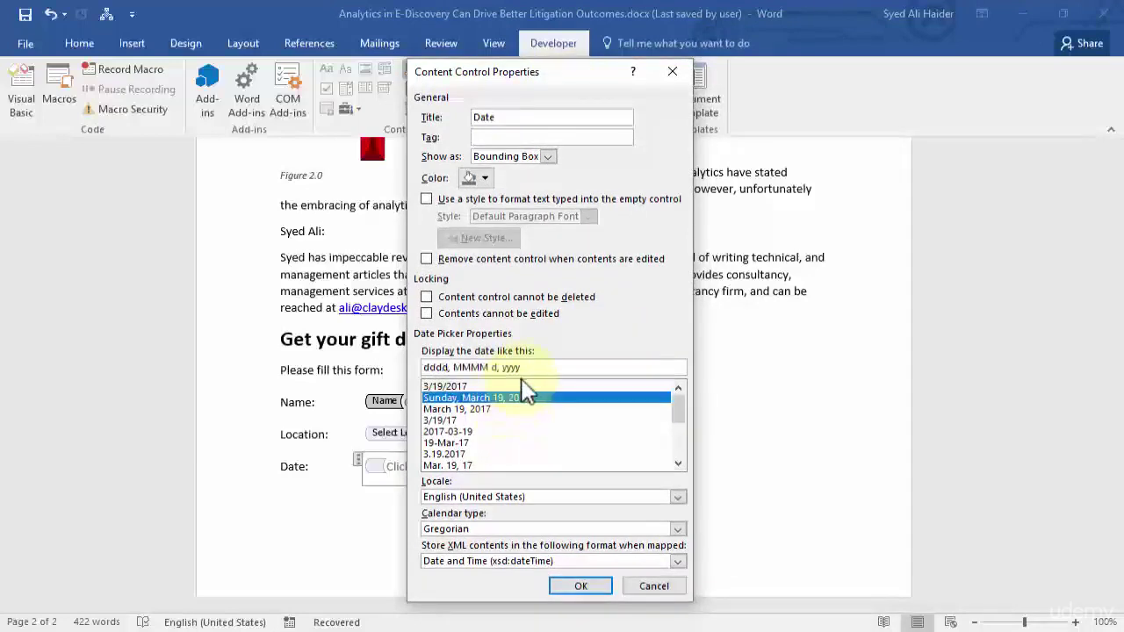
left_click(525, 387)
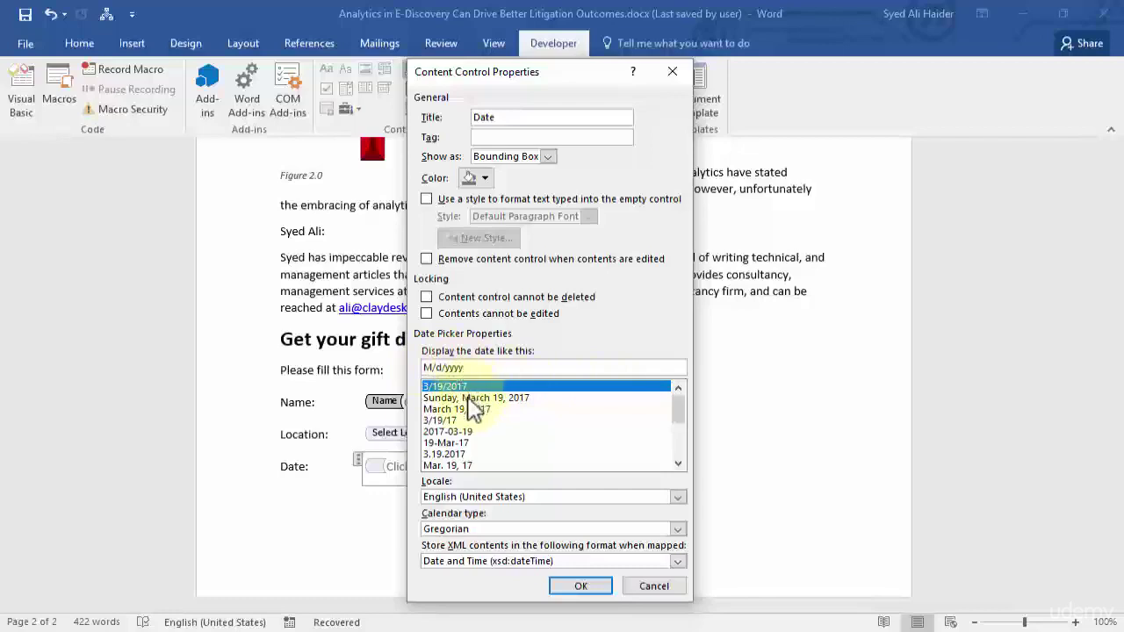
left_click(466, 398)
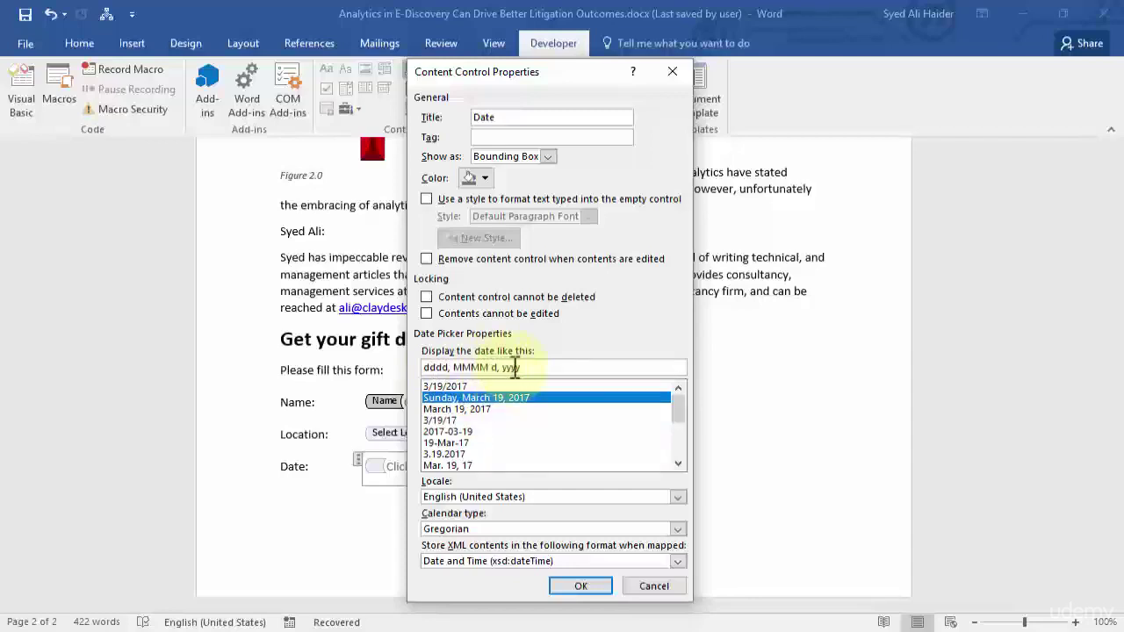
scroll(526, 444, "down", 1)
scroll(523, 432, "up", 1)
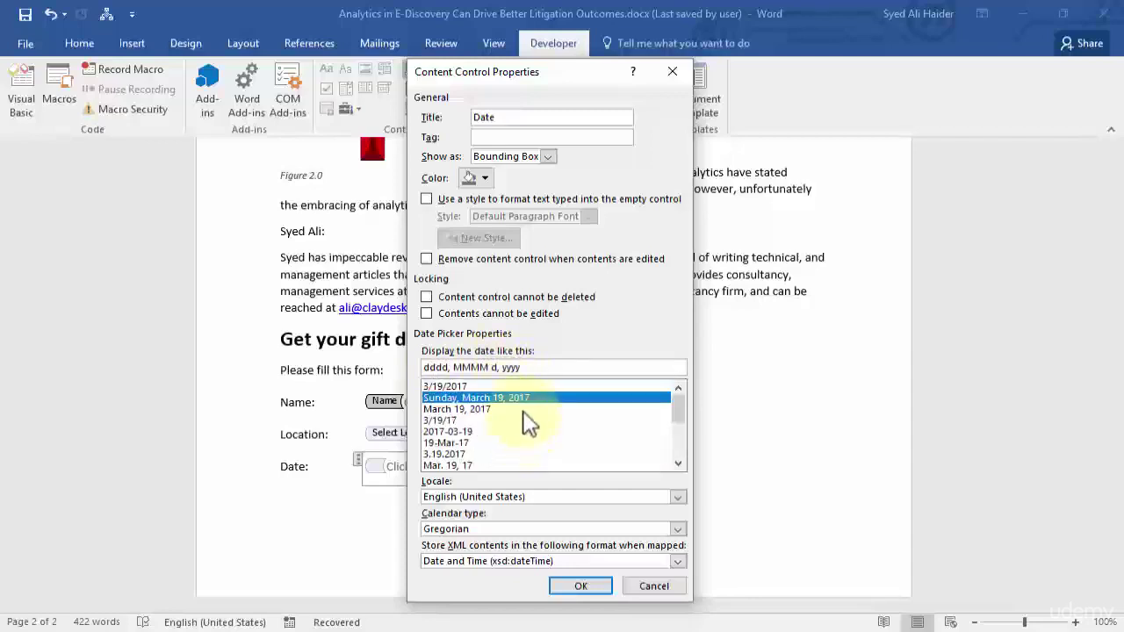
left_click(525, 386)
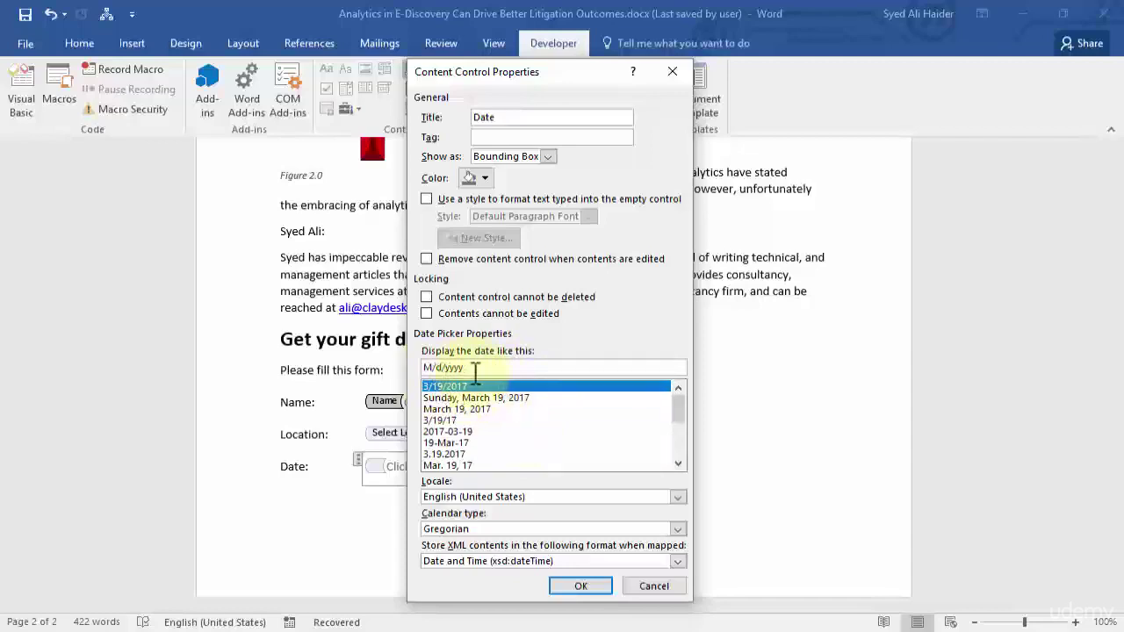
Keep English (United States), Gregorian calendar and Date and Time storage, then confirm the properties.
left_click(677, 498)
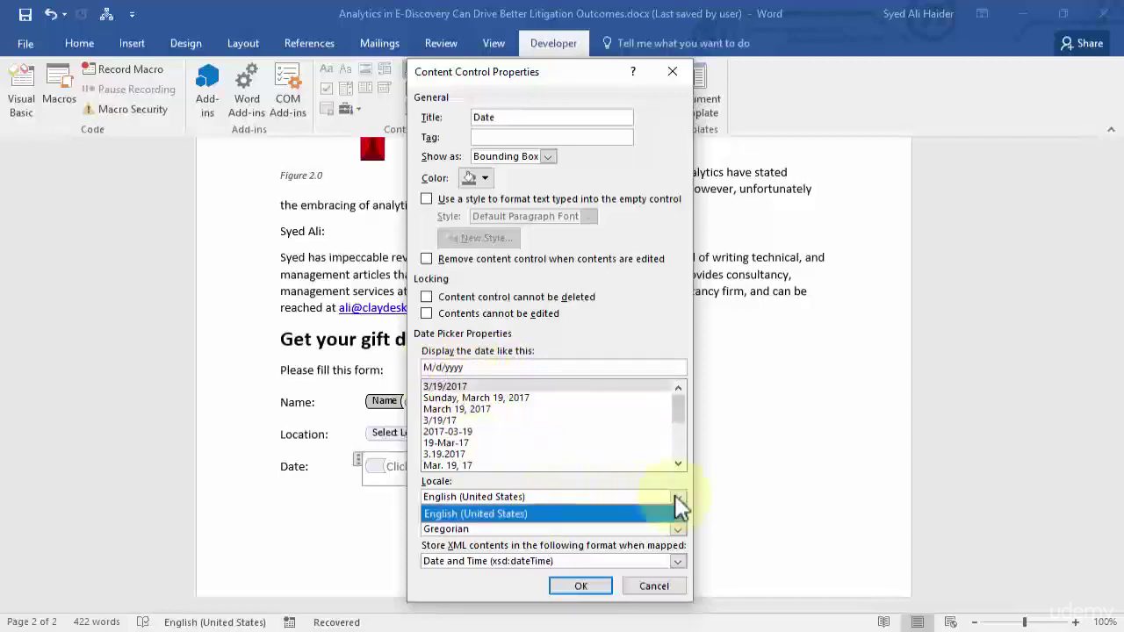
left_click(667, 515)
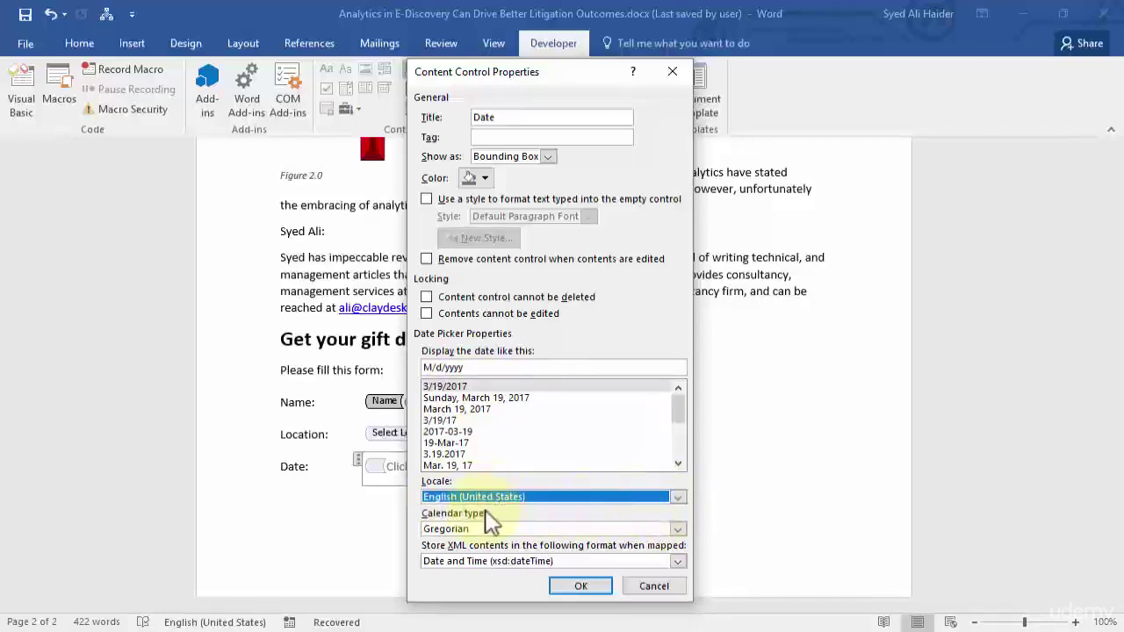
left_click(677, 529)
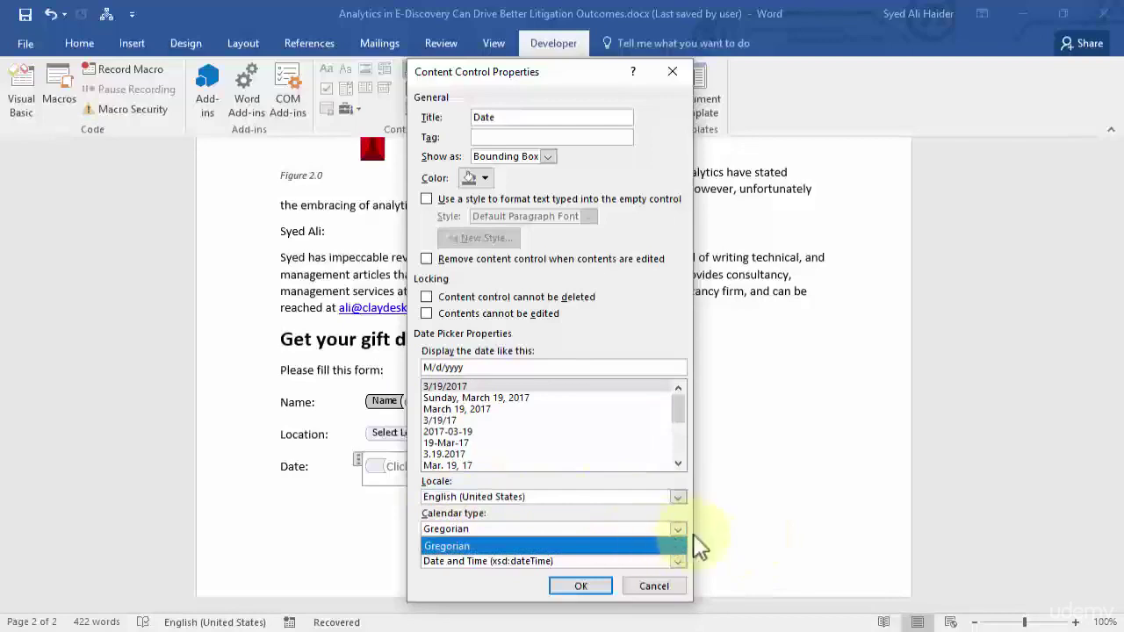
left_click(672, 544)
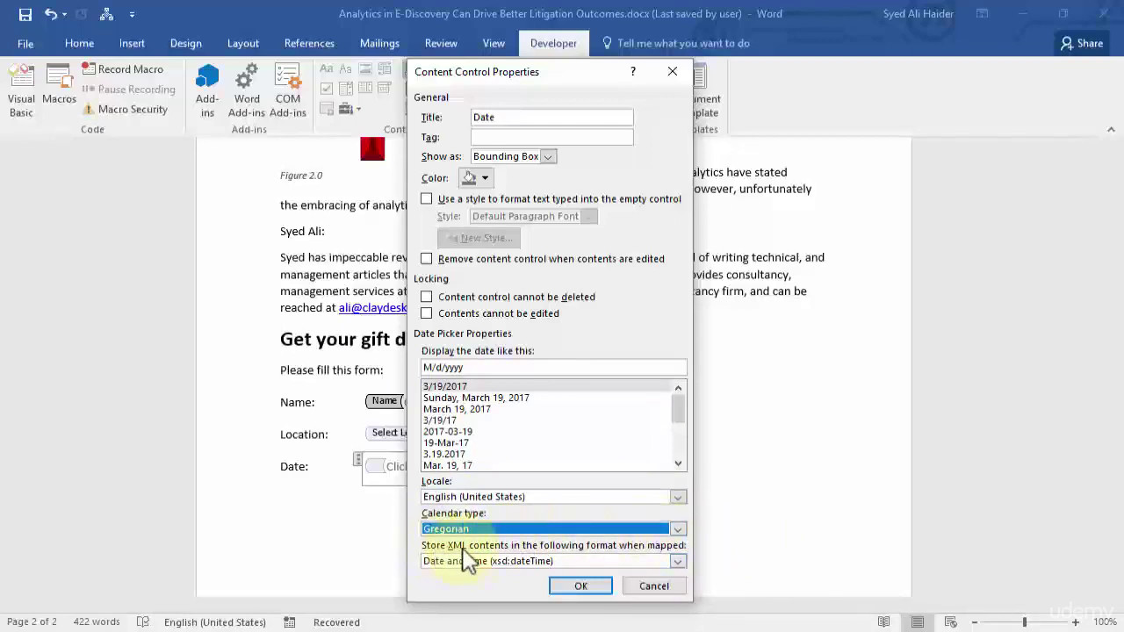
left_click(677, 561)
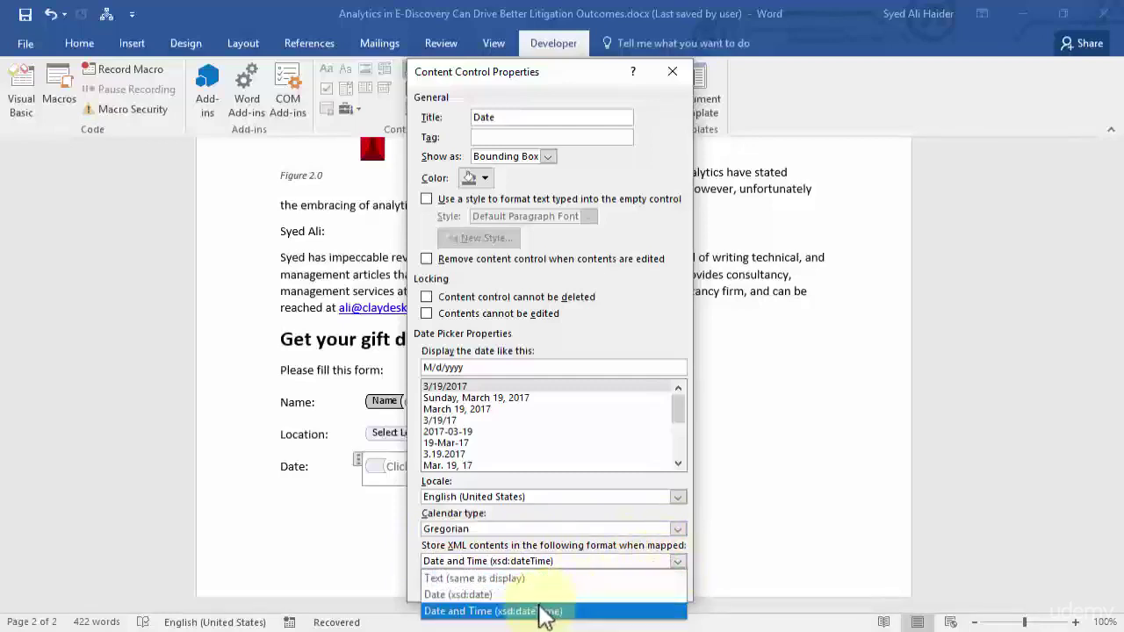
left_click(674, 562)
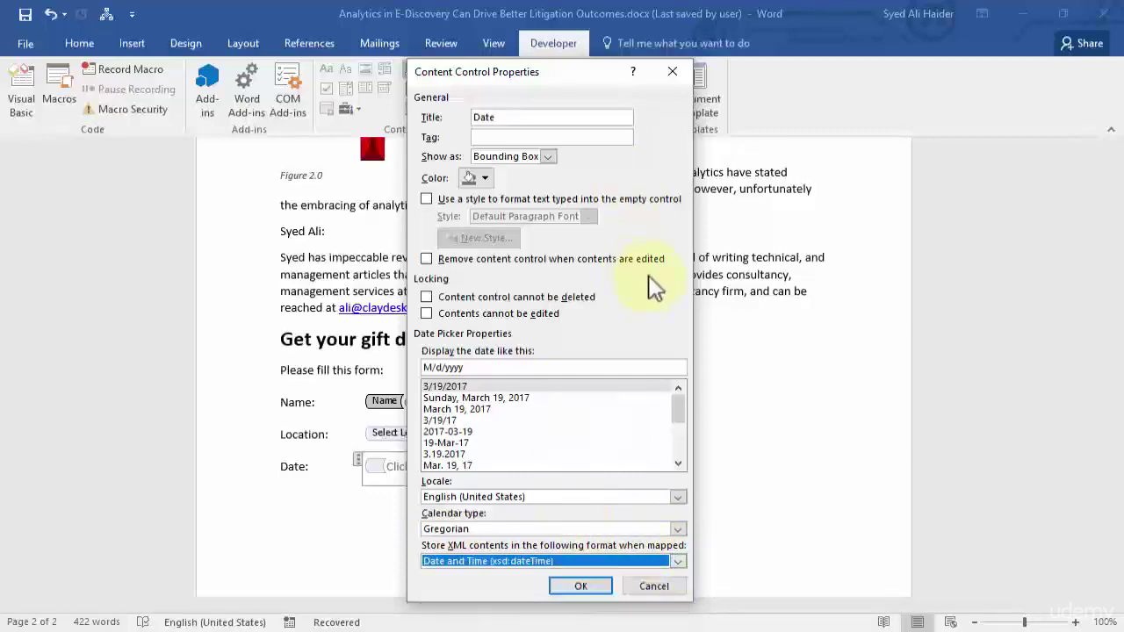
left_click(582, 585)
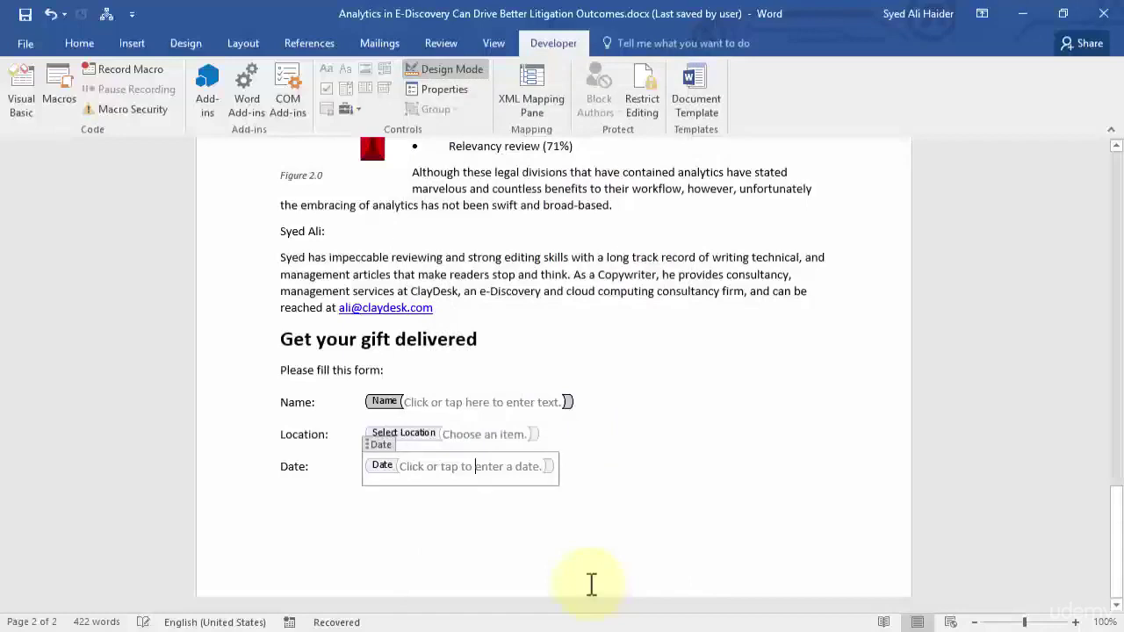
Type 'When do you want your gift:' below the Date field and insert a page break with Ctrl+Enter.
left_click(592, 477)
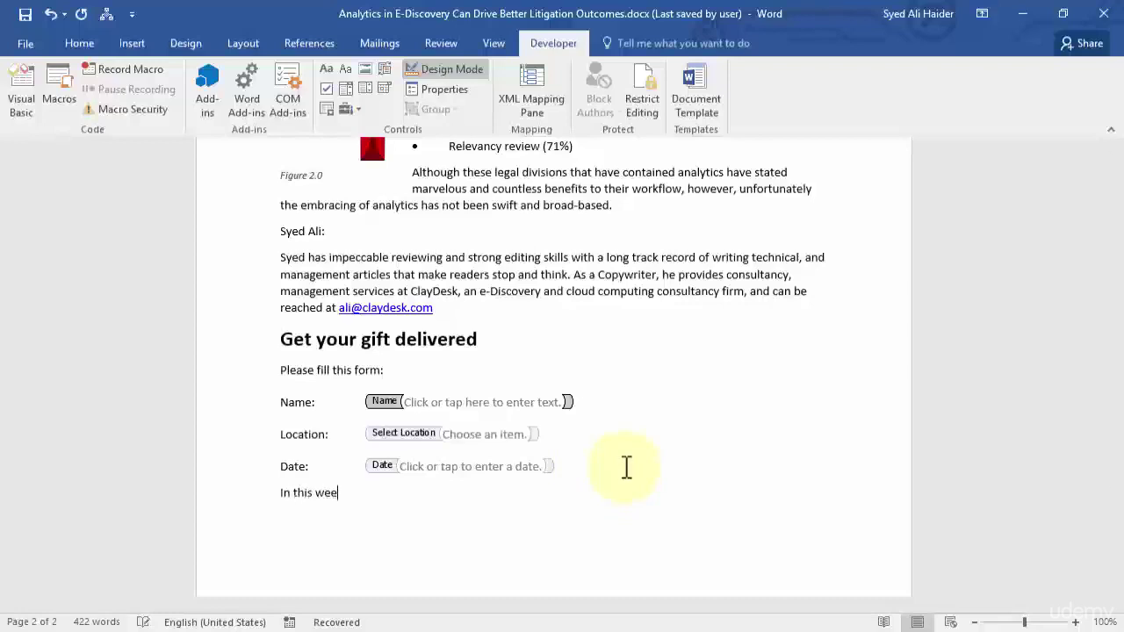
type("k")
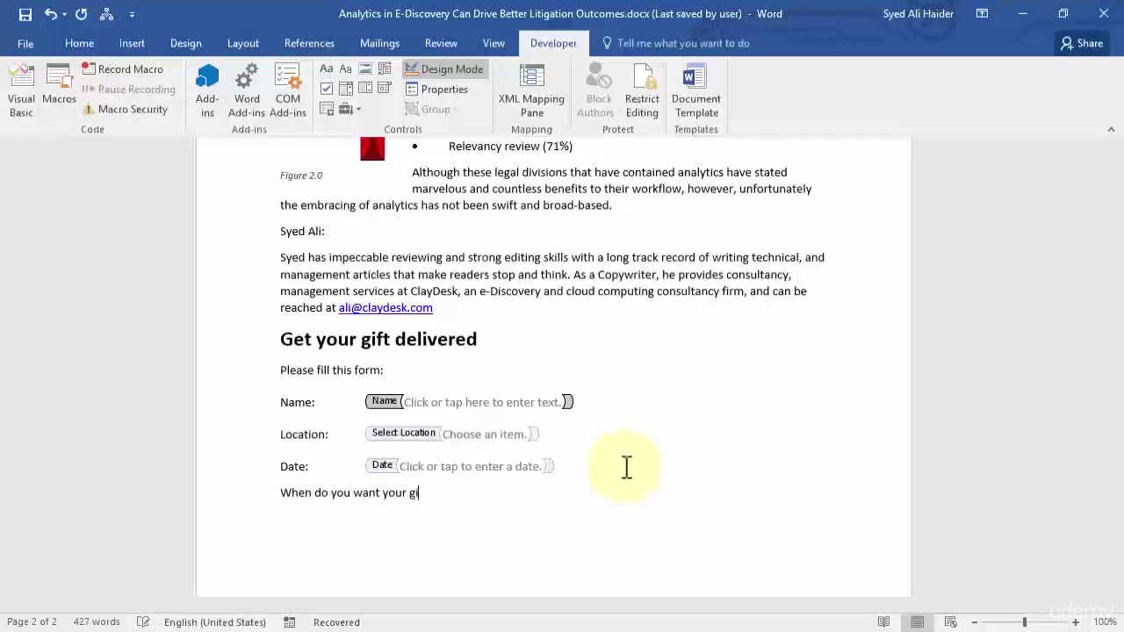
key("ctrl+Return")
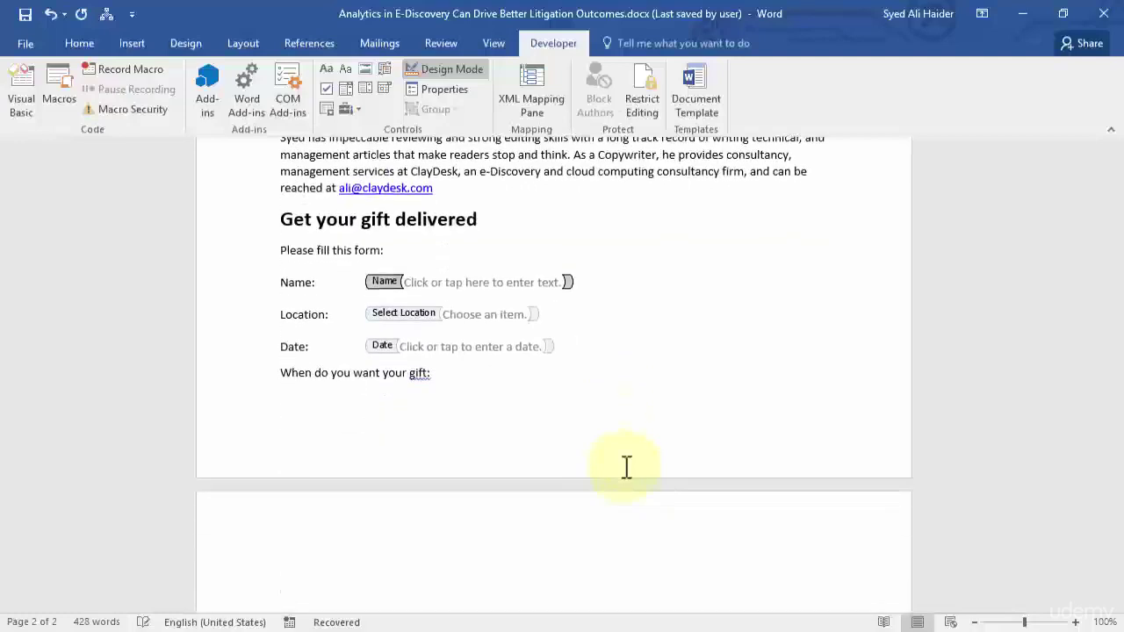
scroll(476, 363, "up", 2)
scroll(479, 364, "up", 4)
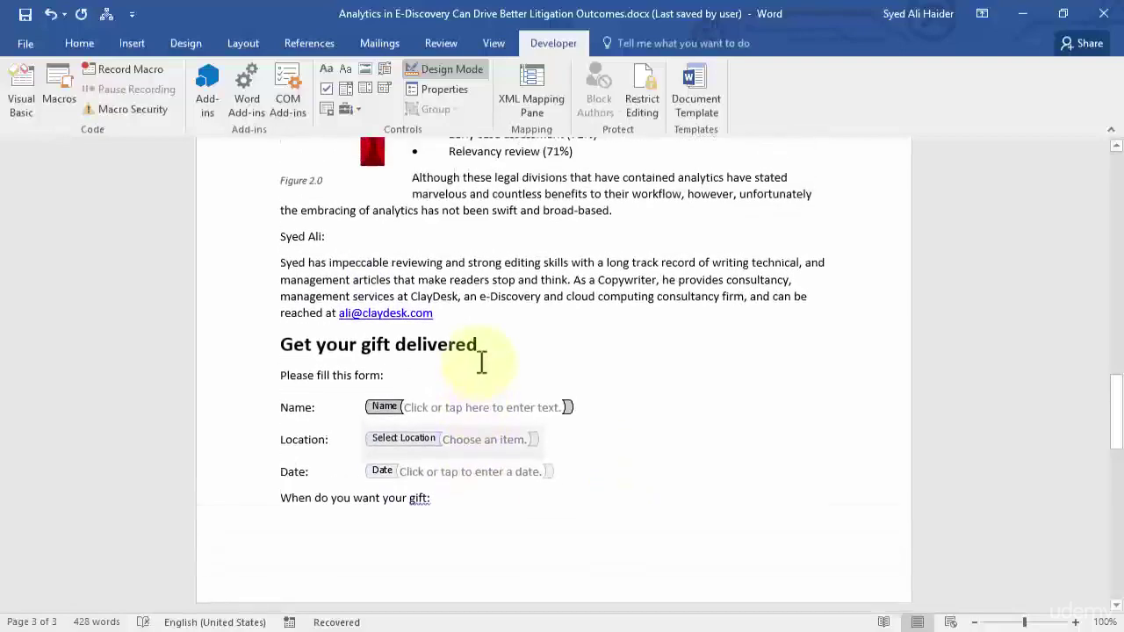
scroll(502, 356, "down", 8)
scroll(439, 333, "down", 2)
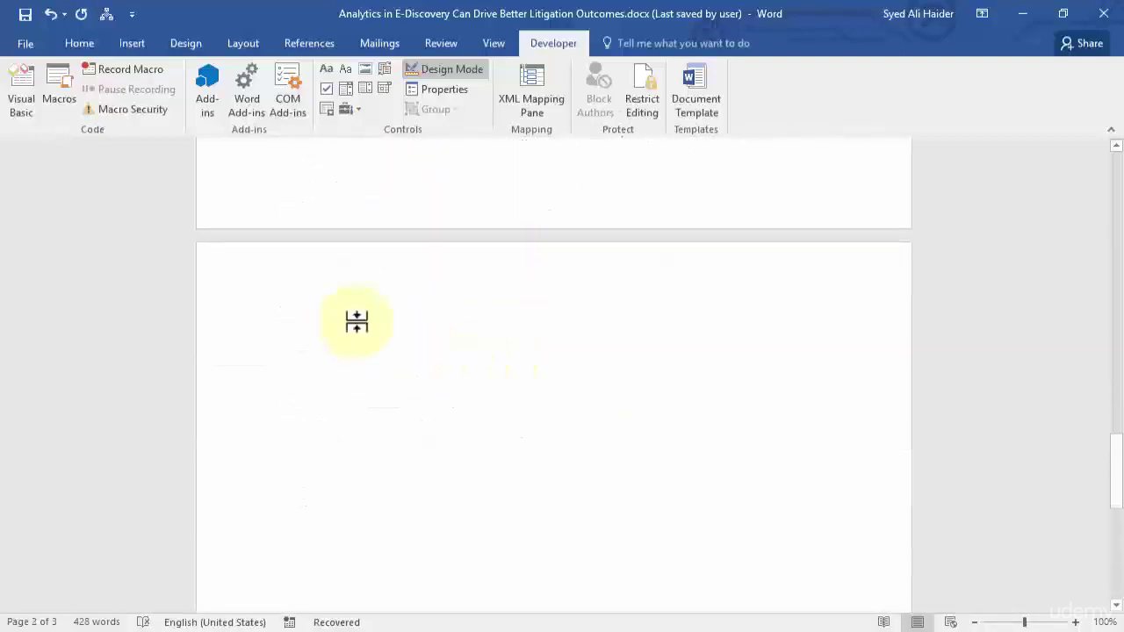
scroll(387, 347, "up", 2)
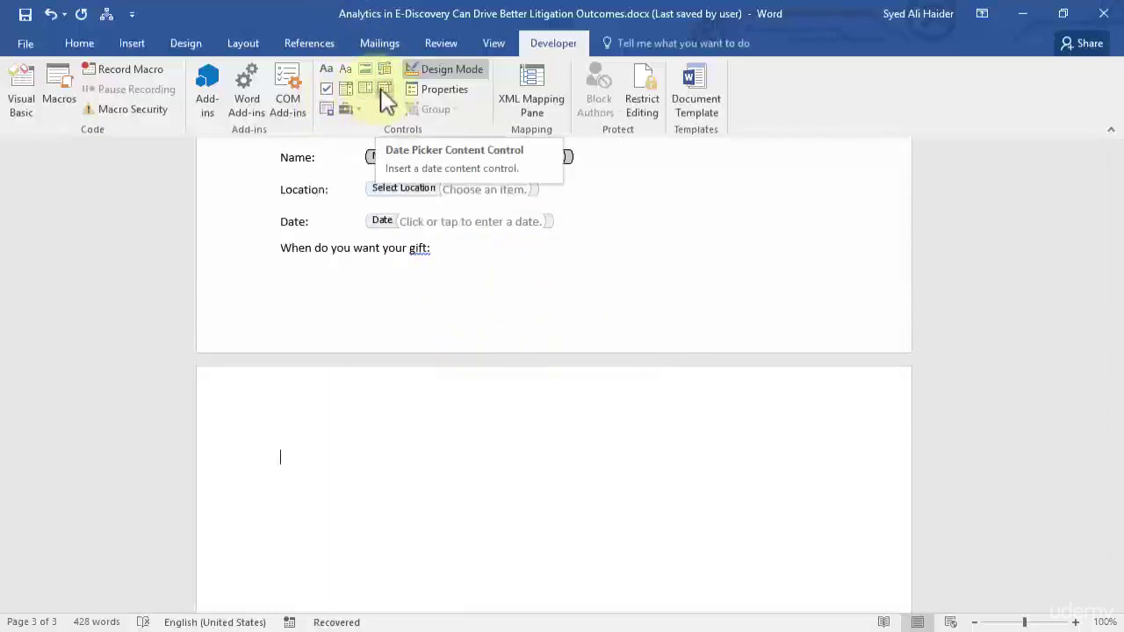
Insert a check box content control on the new page.
left_click(327, 93)
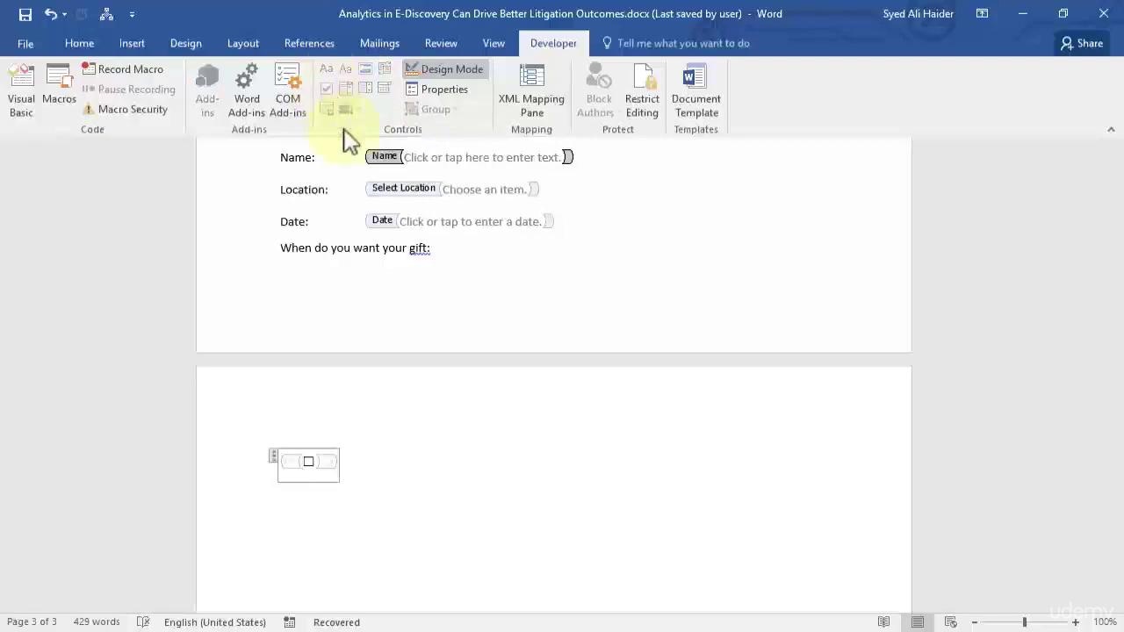
left_click(248, 476)
left_click(283, 468)
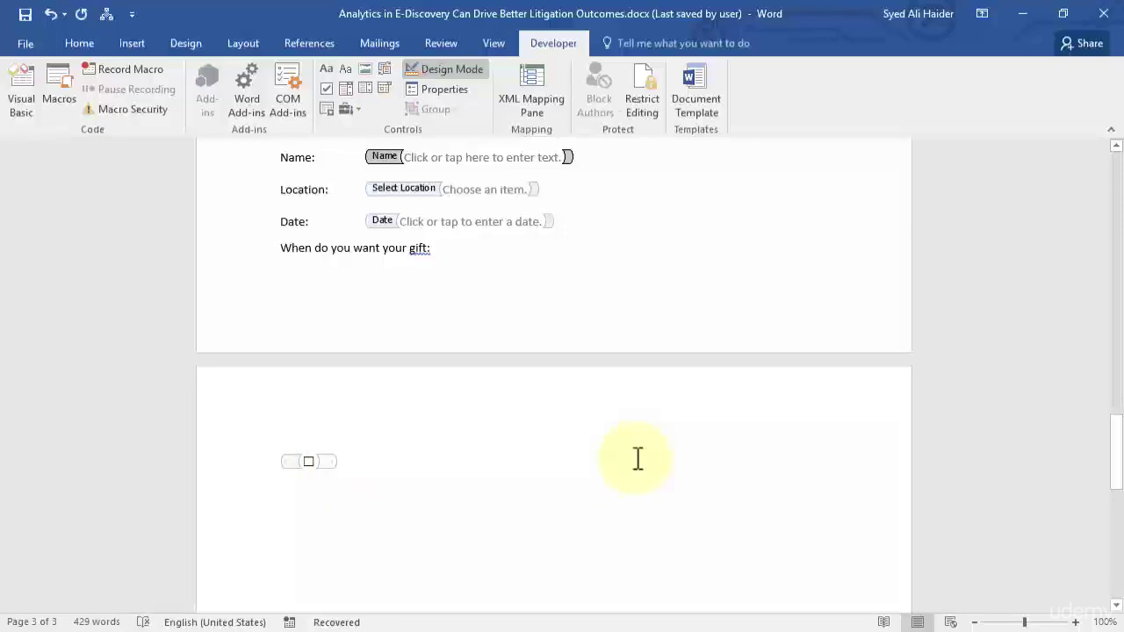
type("Urgent")
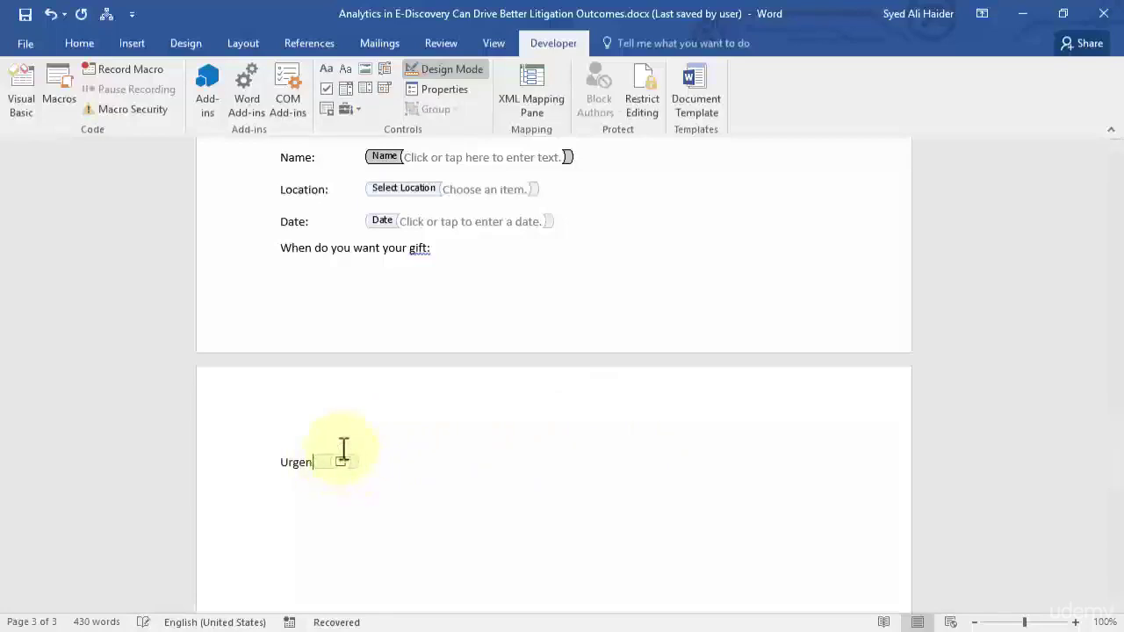
key("BackSpace")
key("BackSpace")
key("BackSpace")
key("BackSpace")
key("BackSpace")
key("BackSpace")
key("BackSpace")
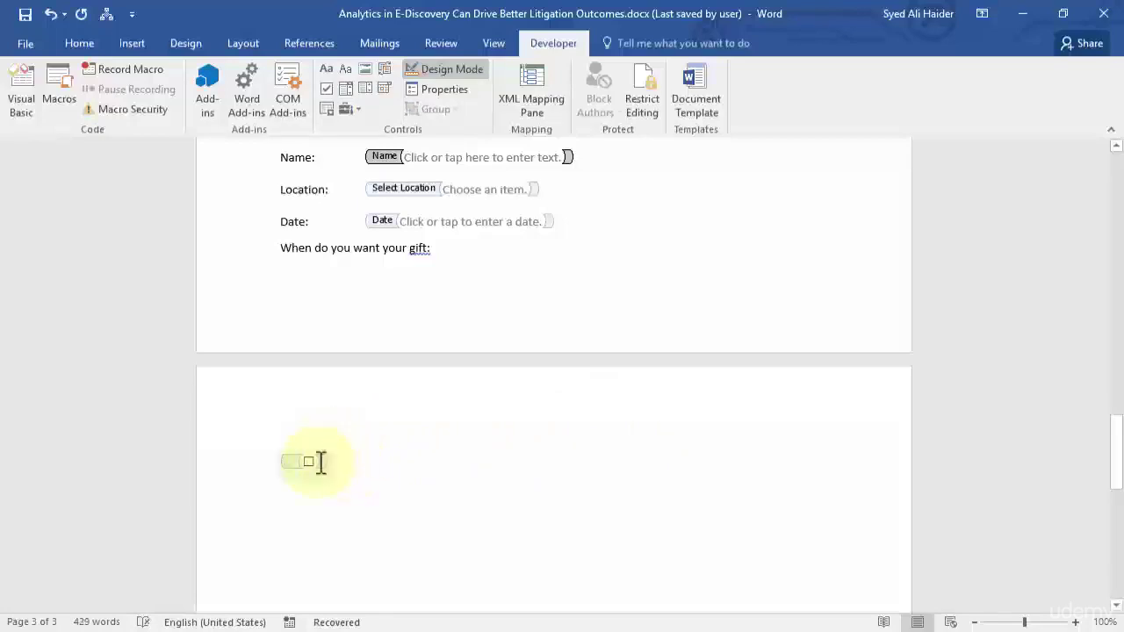
Title the check box 'Urgent' and set its checked symbol to the euro sign (€).
right_click(322, 461)
left_click(391, 278)
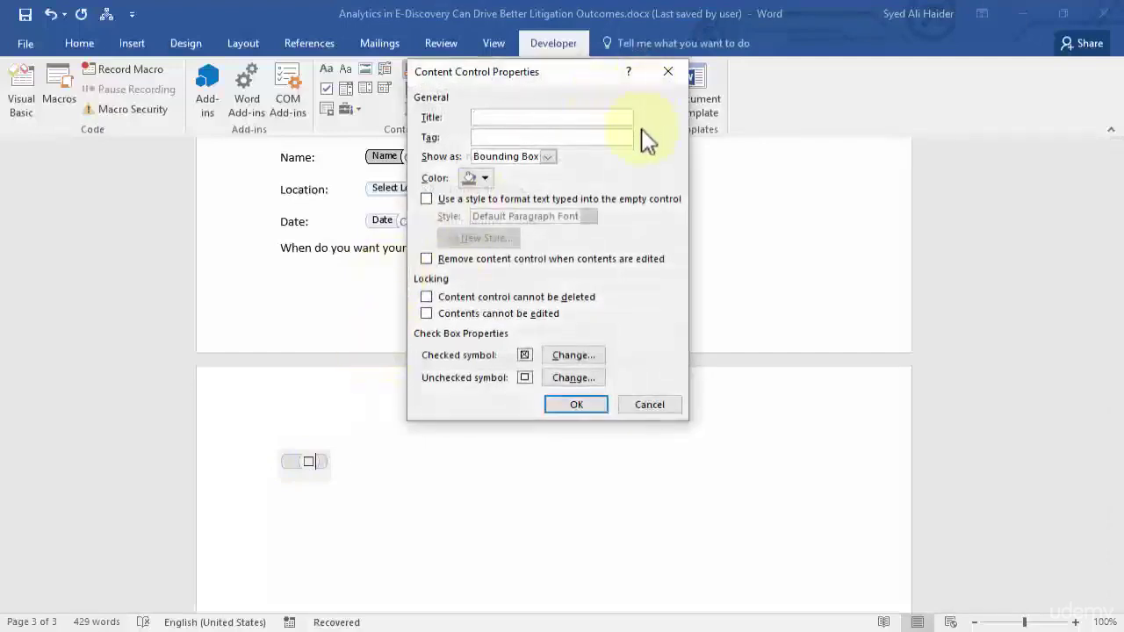
type("Urgent")
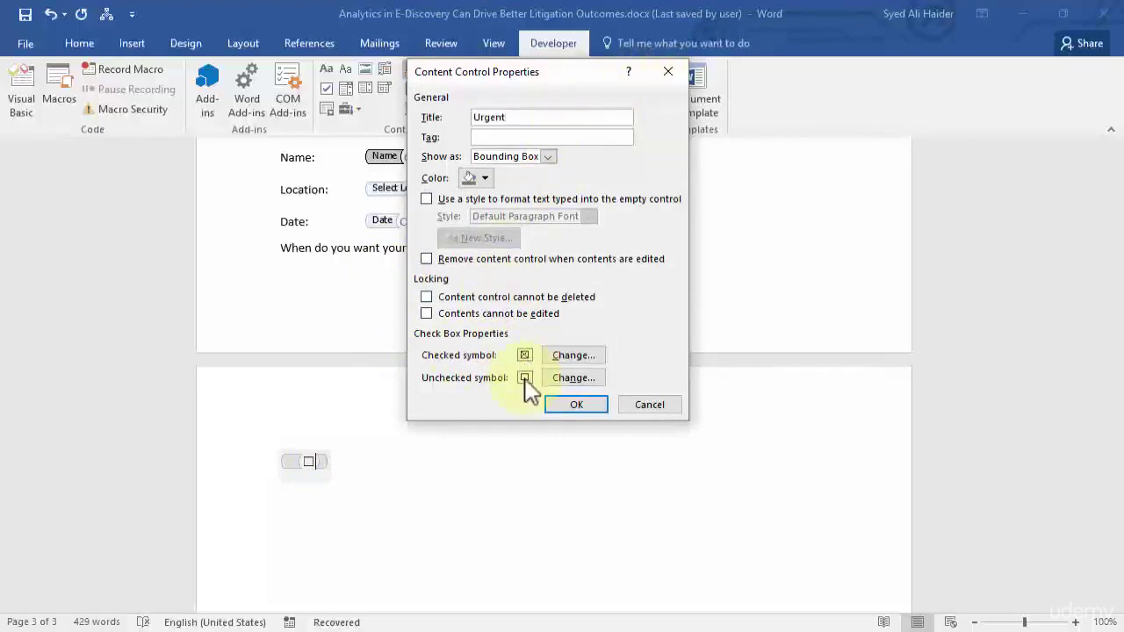
left_click(571, 356)
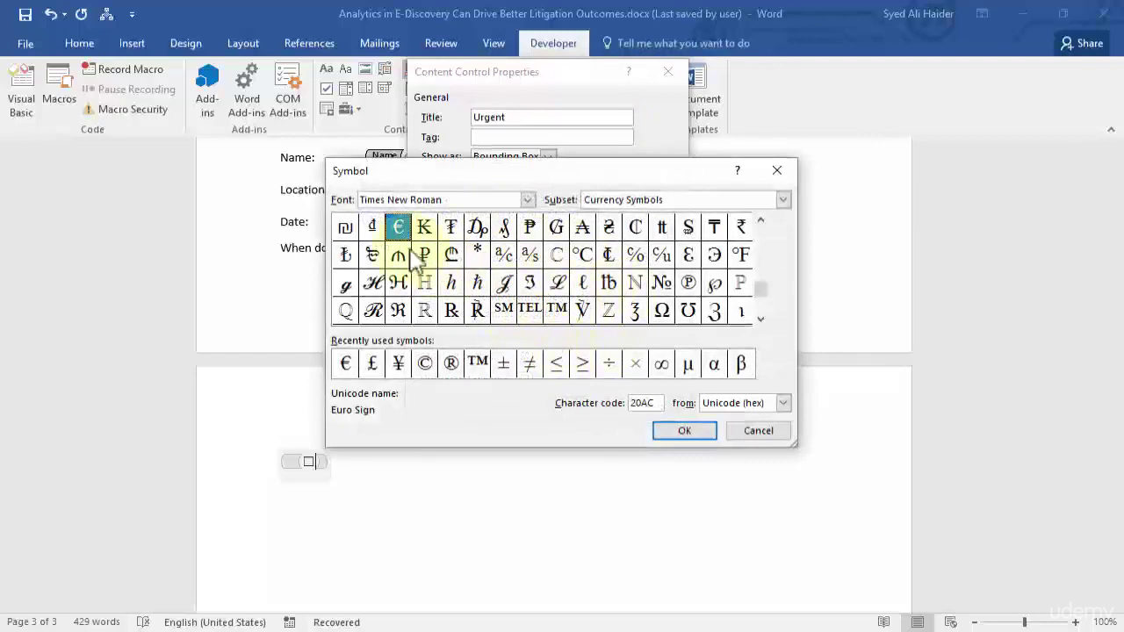
left_click(689, 434)
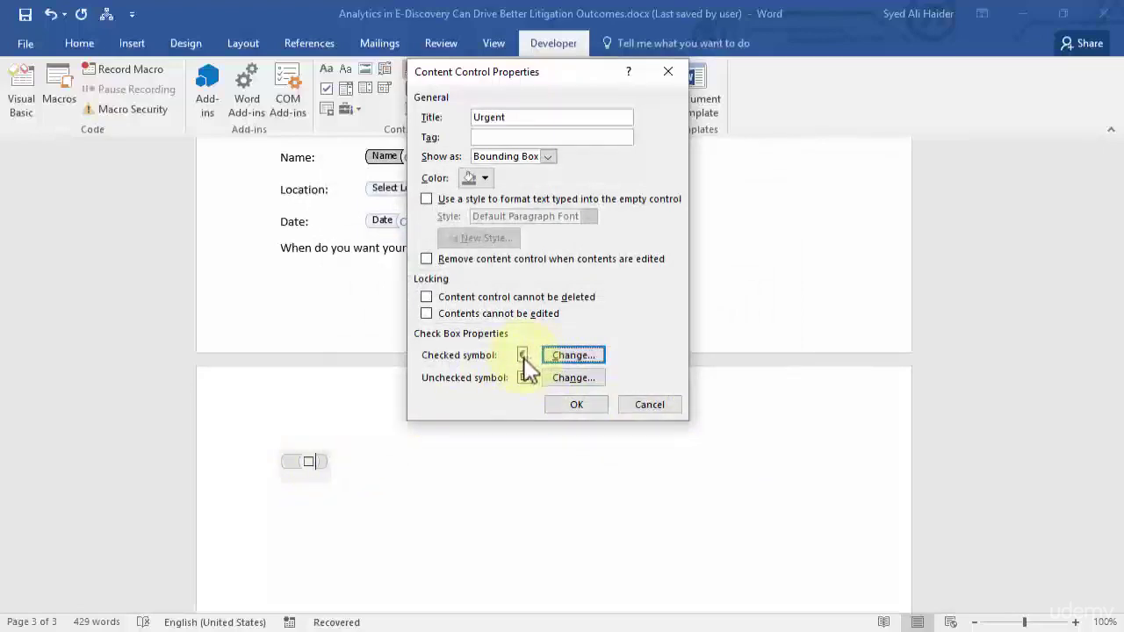
left_click(576, 406)
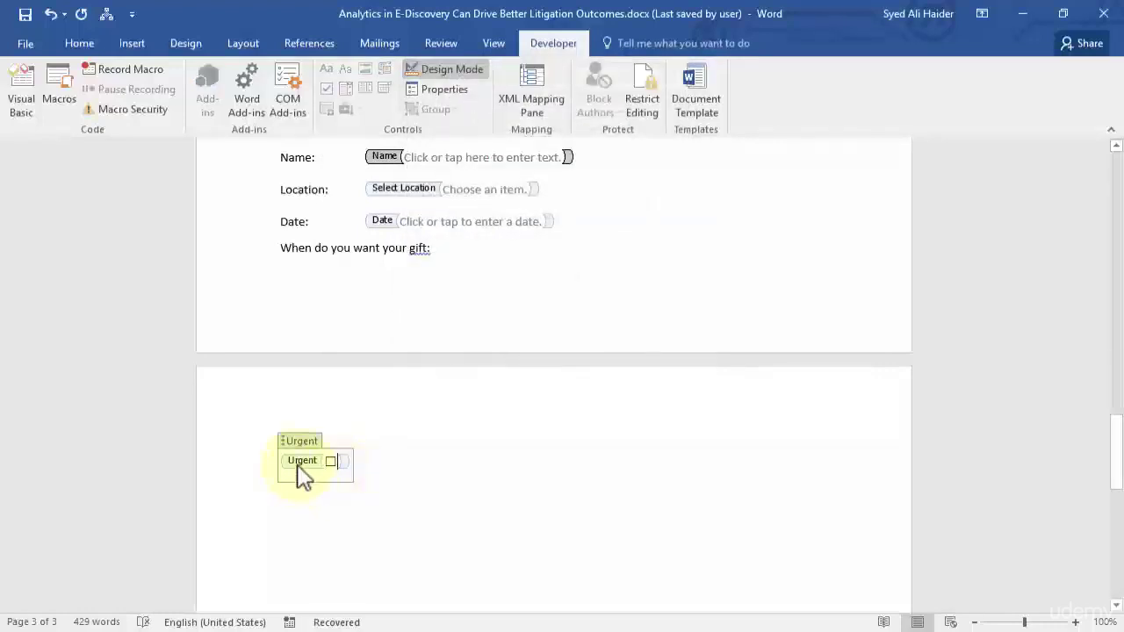
Insert a second check box after Urgent and title it 'After 1 week'.
left_click(361, 463)
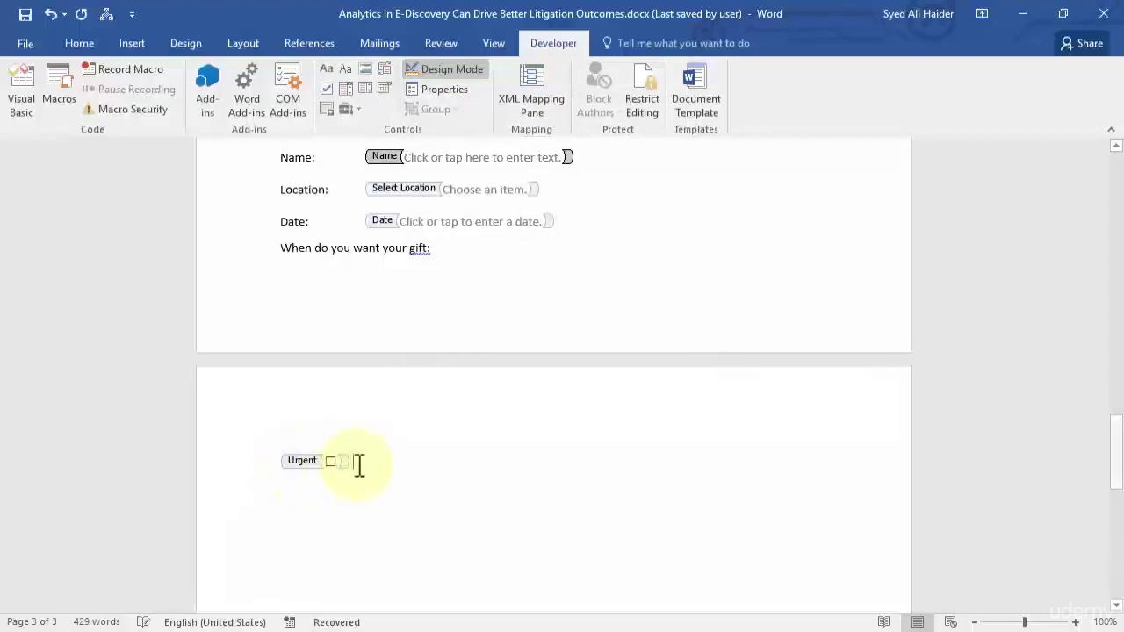
left_click(327, 89)
right_click(388, 474)
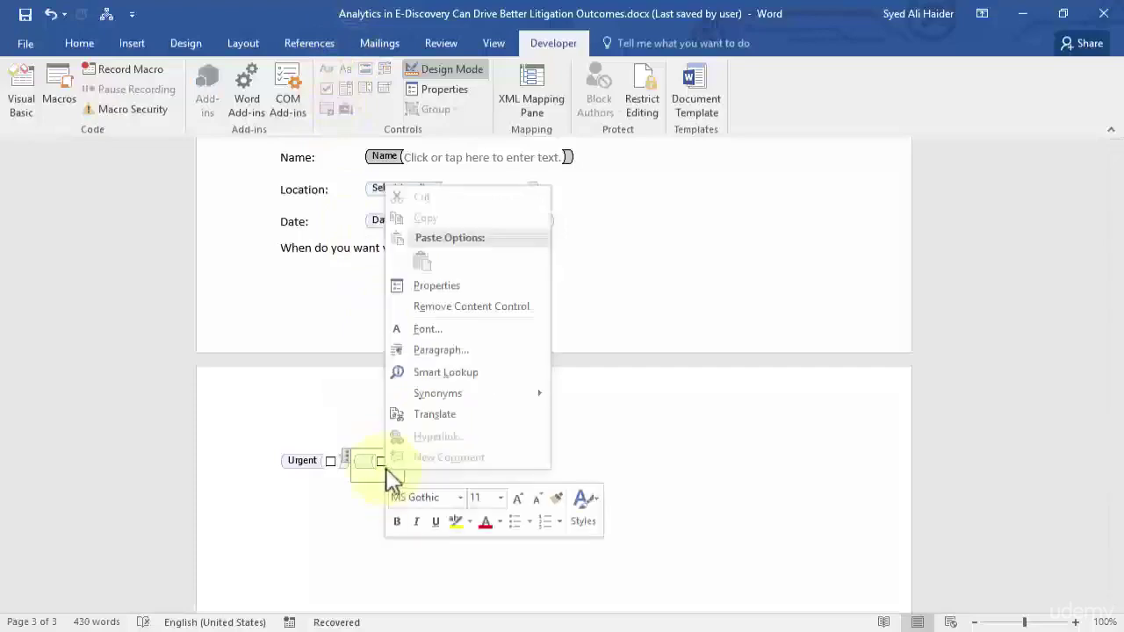
left_click(479, 288)
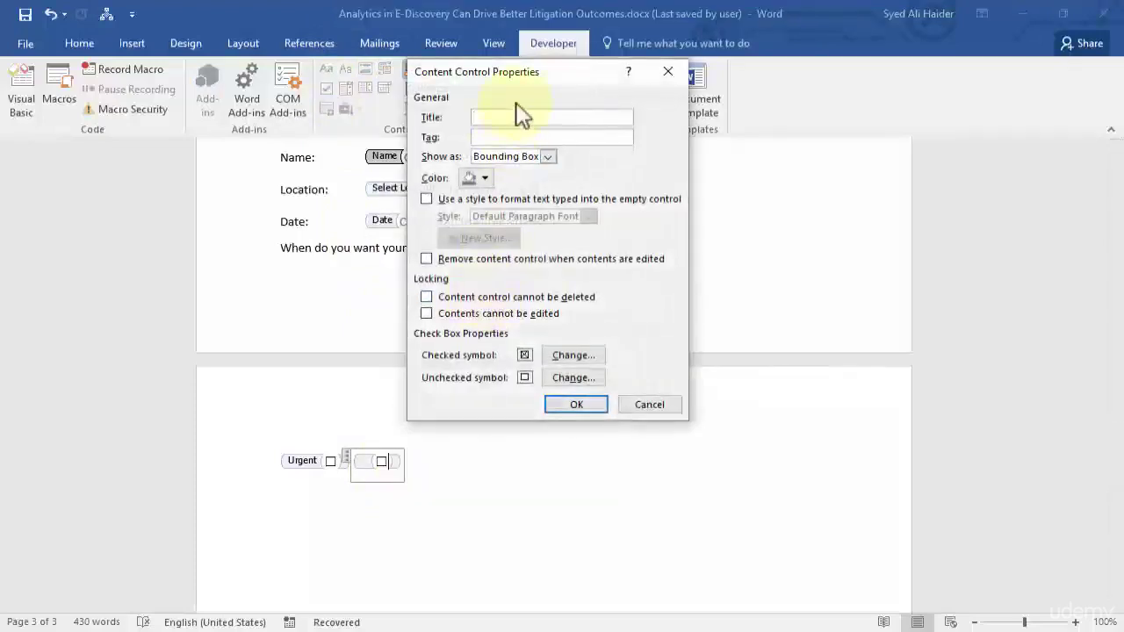
type("After 1 week")
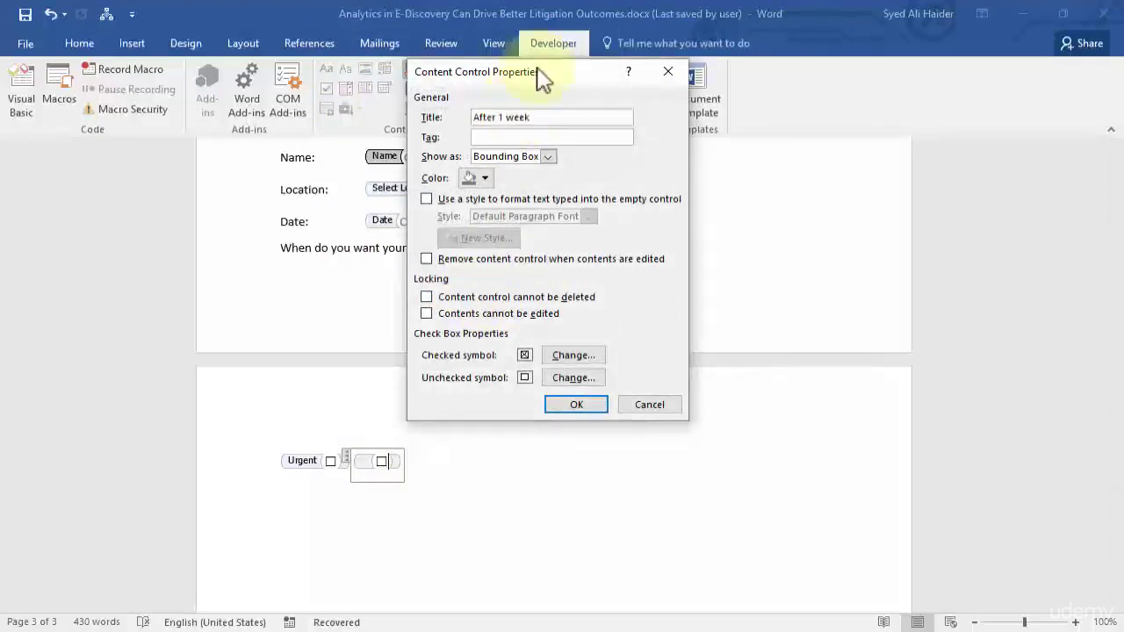
left_click(601, 407)
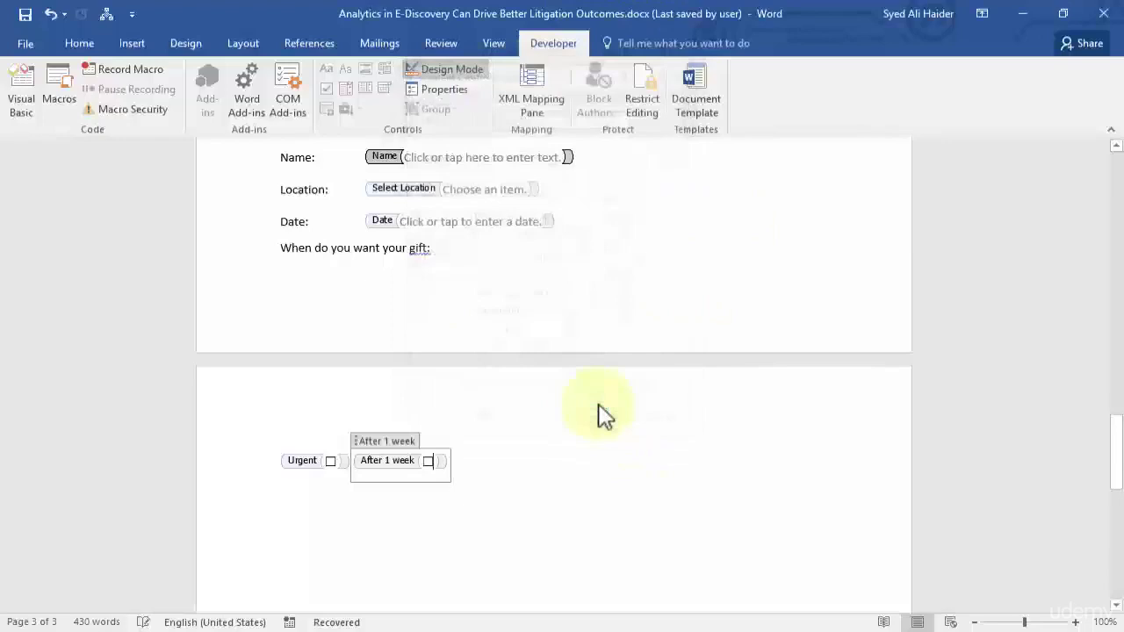
left_click(476, 457)
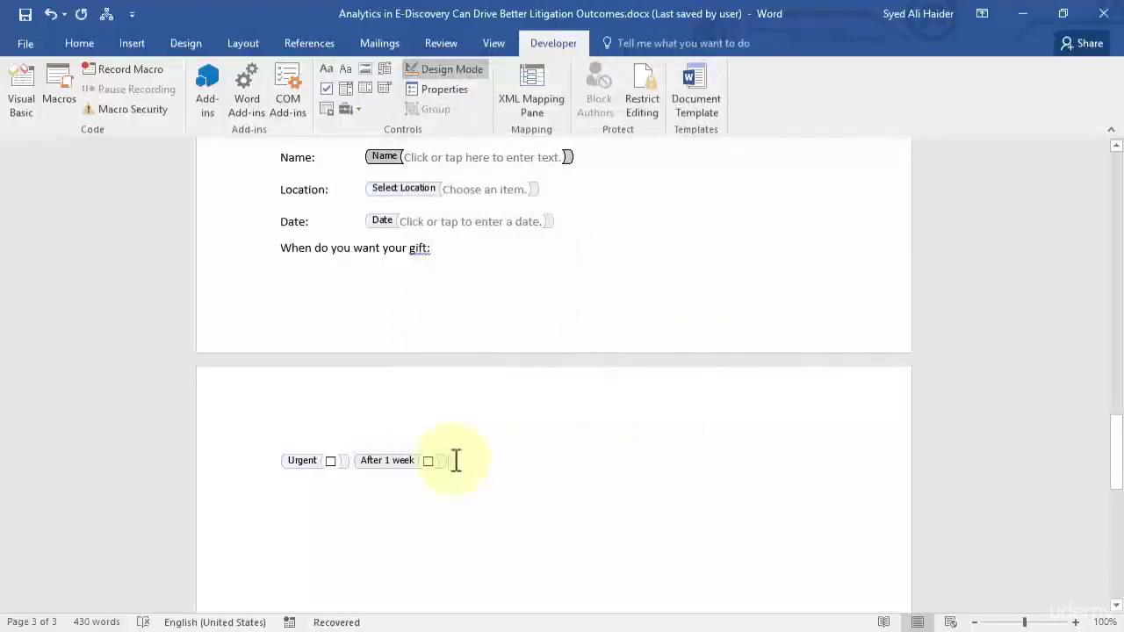
Preview the form with Design Mode off, then switch Design Mode back on.
scroll(449, 434, "up", 1)
scroll(444, 448, "down", 1)
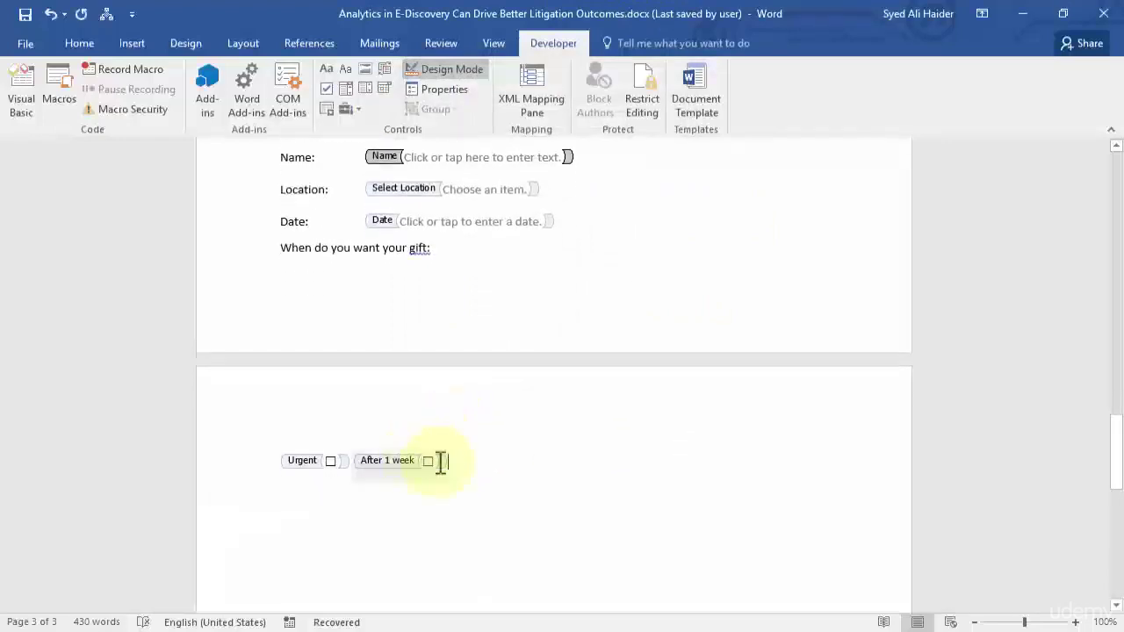
scroll(470, 464, "up", 3)
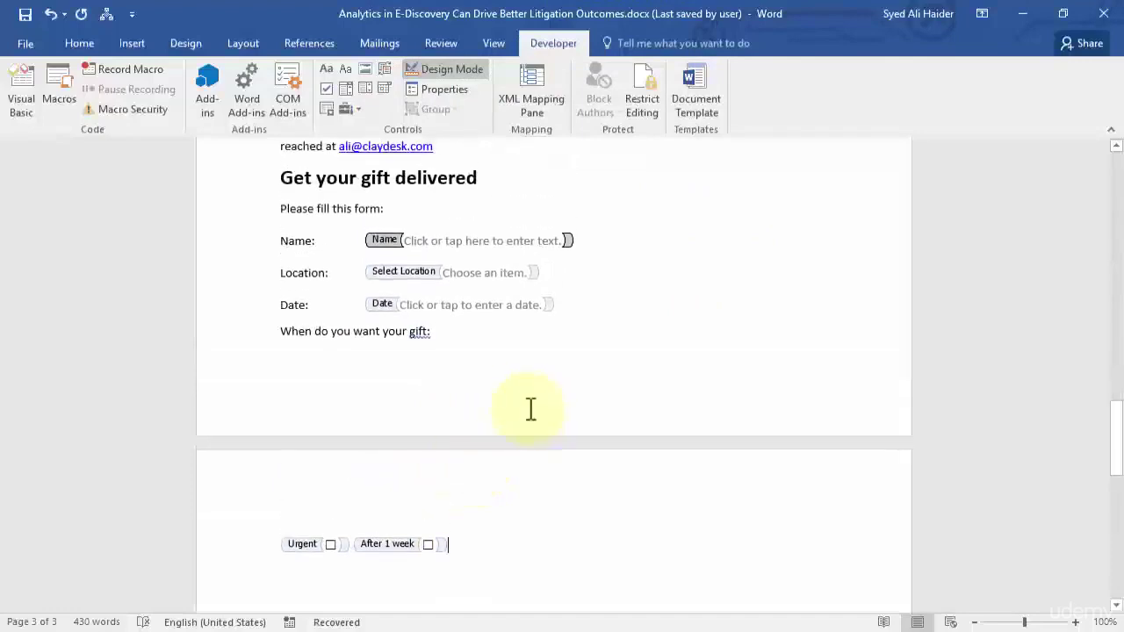
scroll(468, 499, "down", 2)
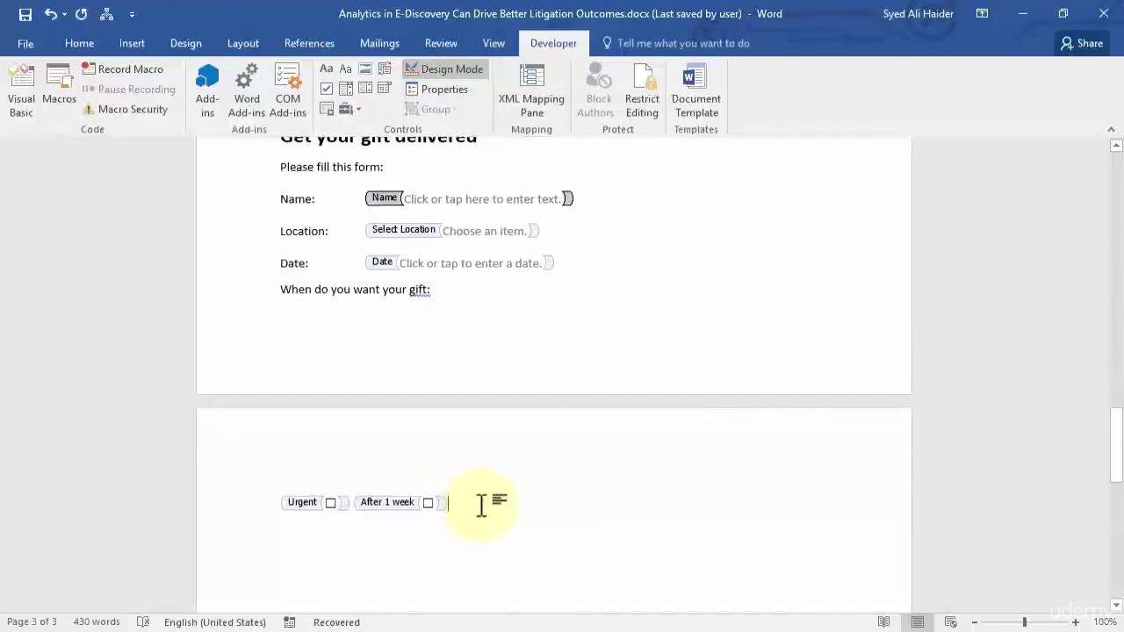
left_click(457, 72)
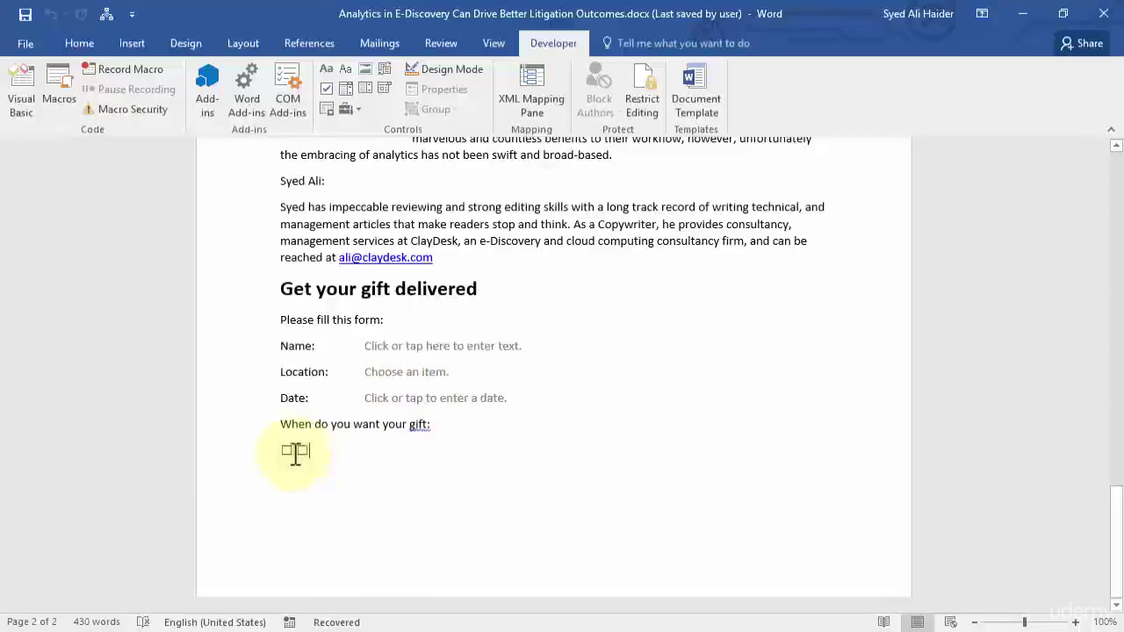
left_click(439, 69)
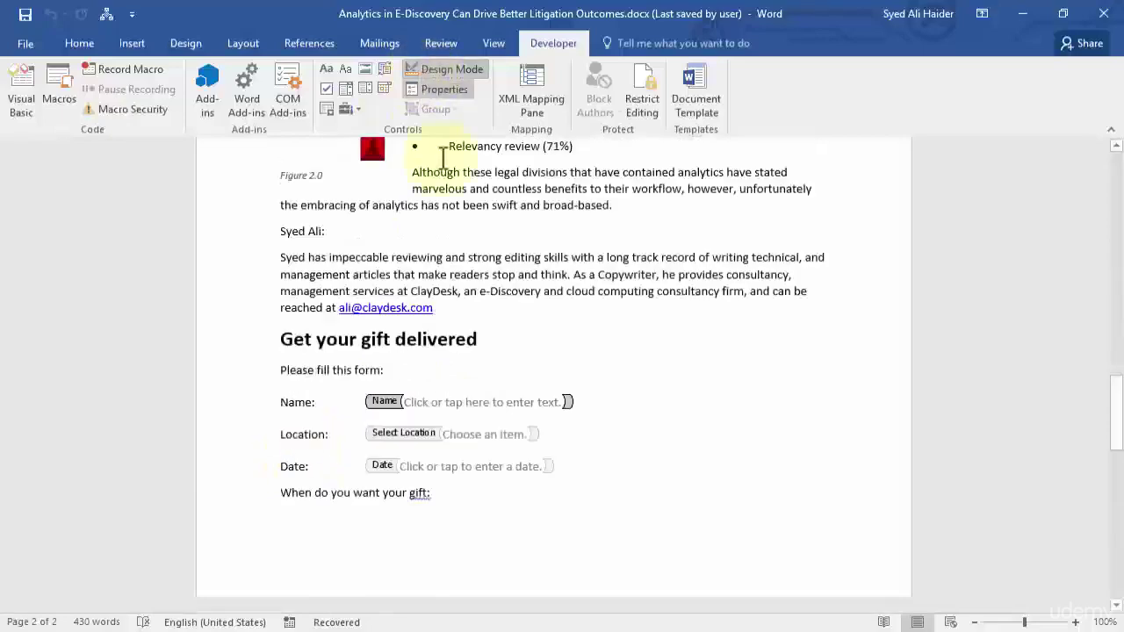
scroll(474, 251, "down", 5)
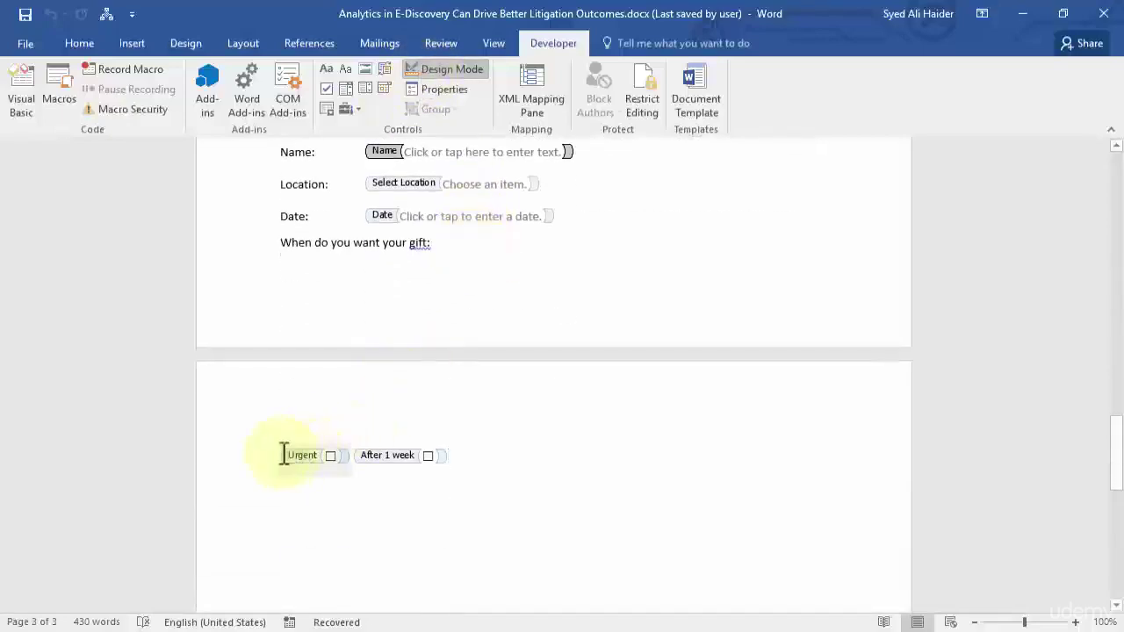
Type 'Urgent:' and 'After 1 Week:' before the two check boxes, then turn off Design Mode.
left_click(281, 455)
type("Urg")
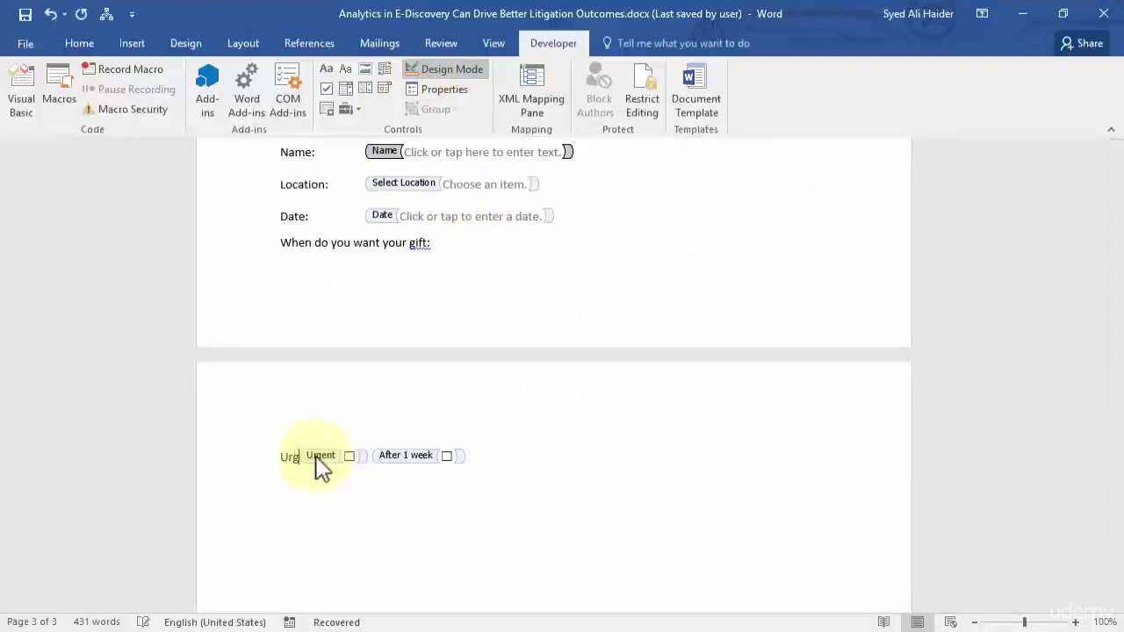
type("ent:")
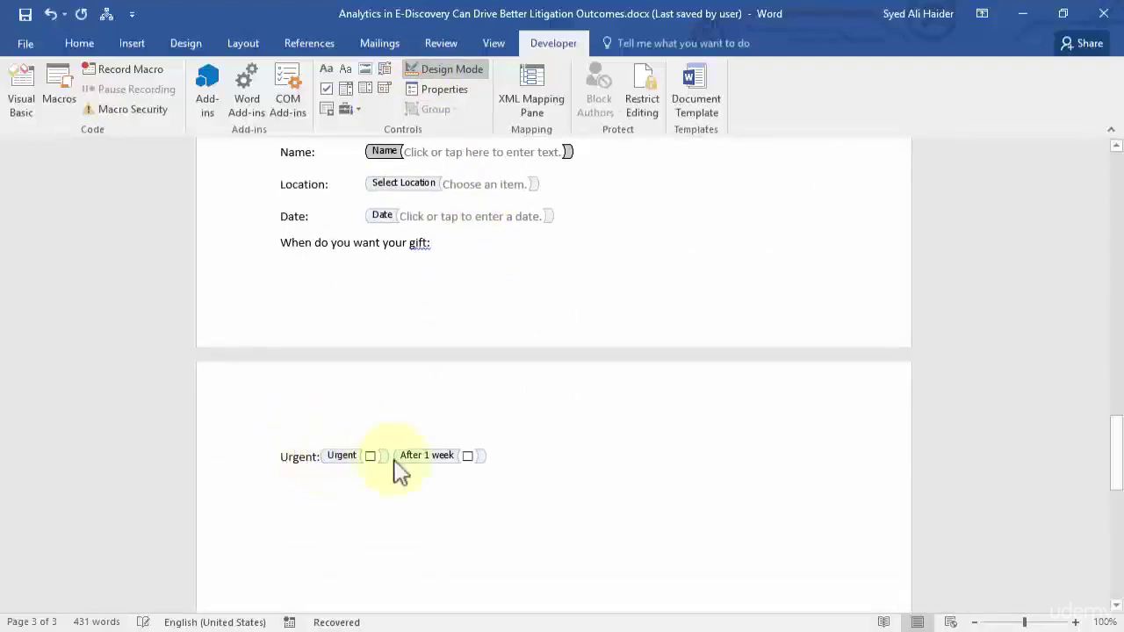
left_click(394, 458)
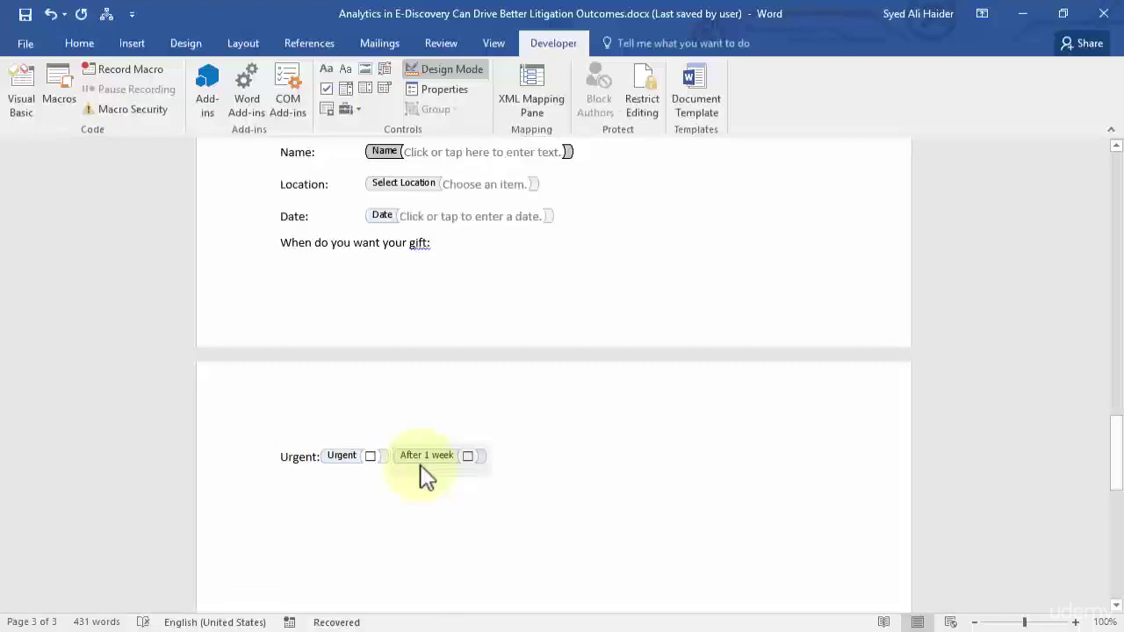
type("After 1 Week")
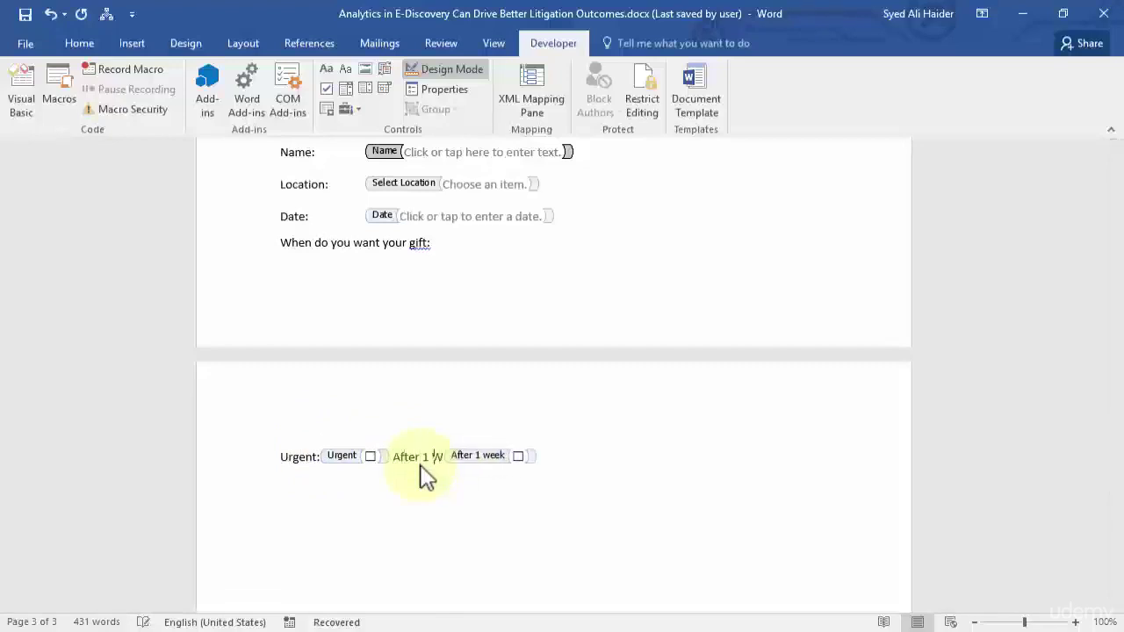
type(":")
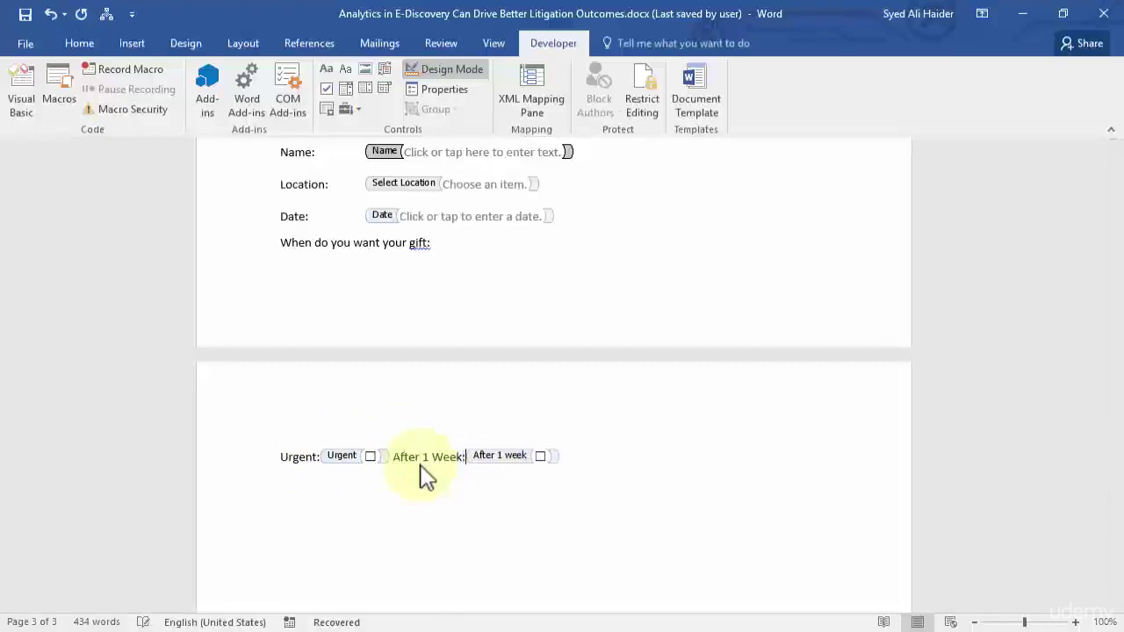
left_click(469, 70)
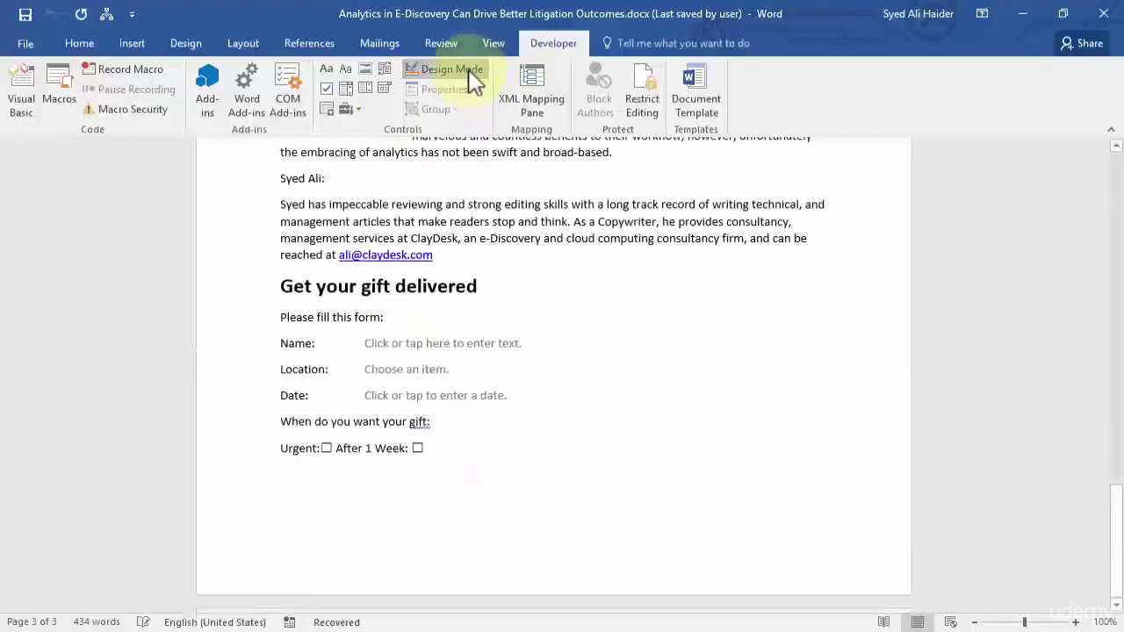
Enter a name in the Name field and choose Wisconsin as the Location.
left_click(429, 453)
left_click(478, 356)
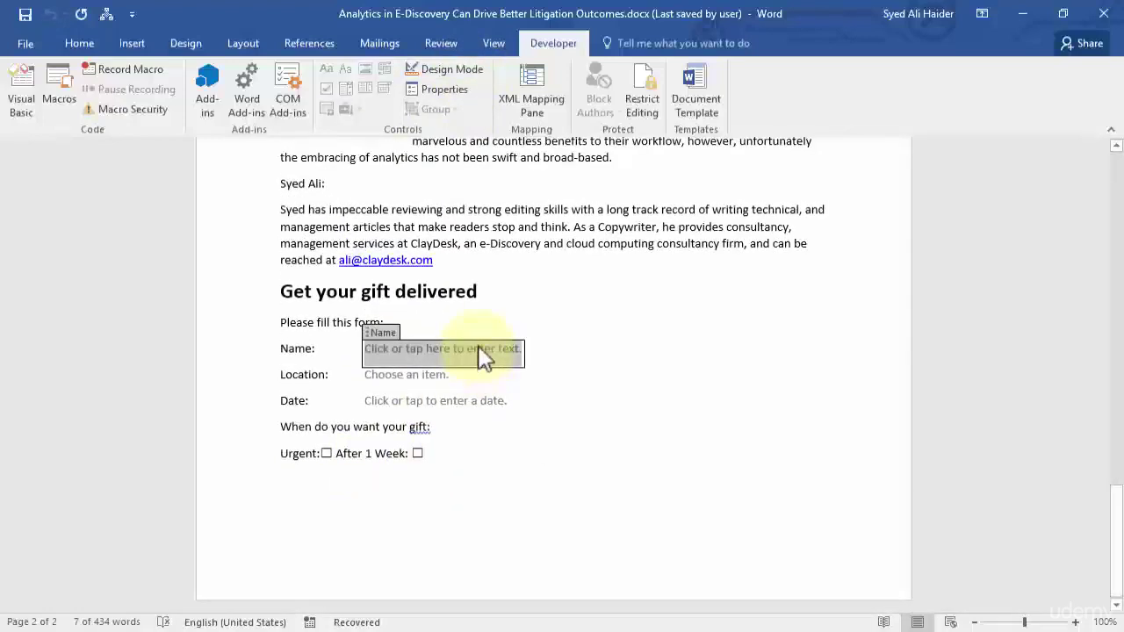
type("A")
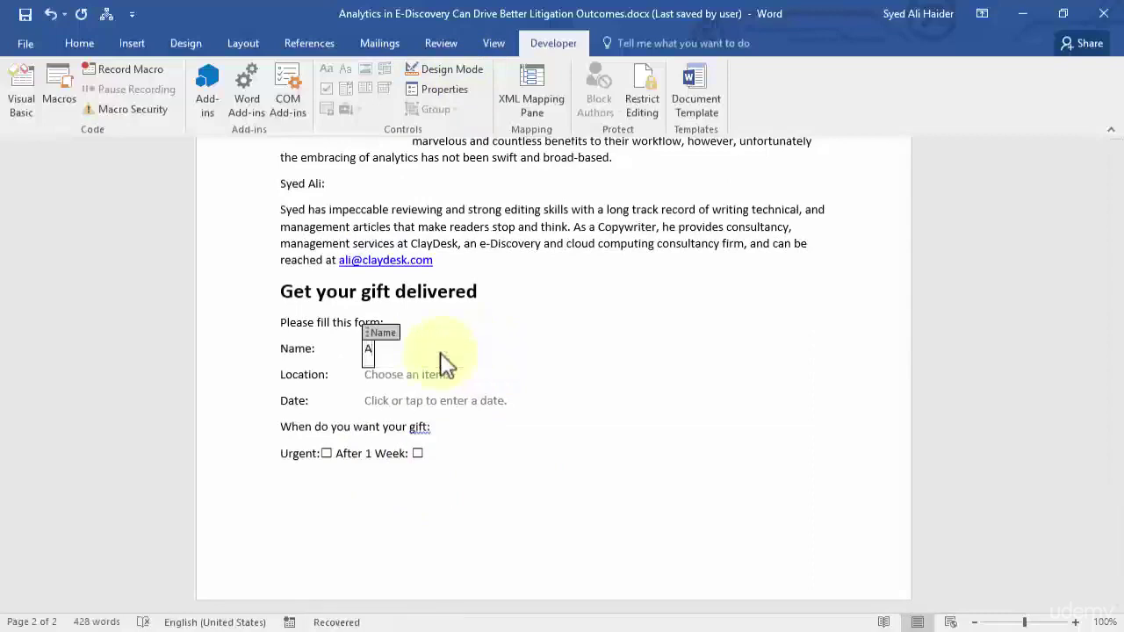
key("BackSpace")
left_click(426, 373)
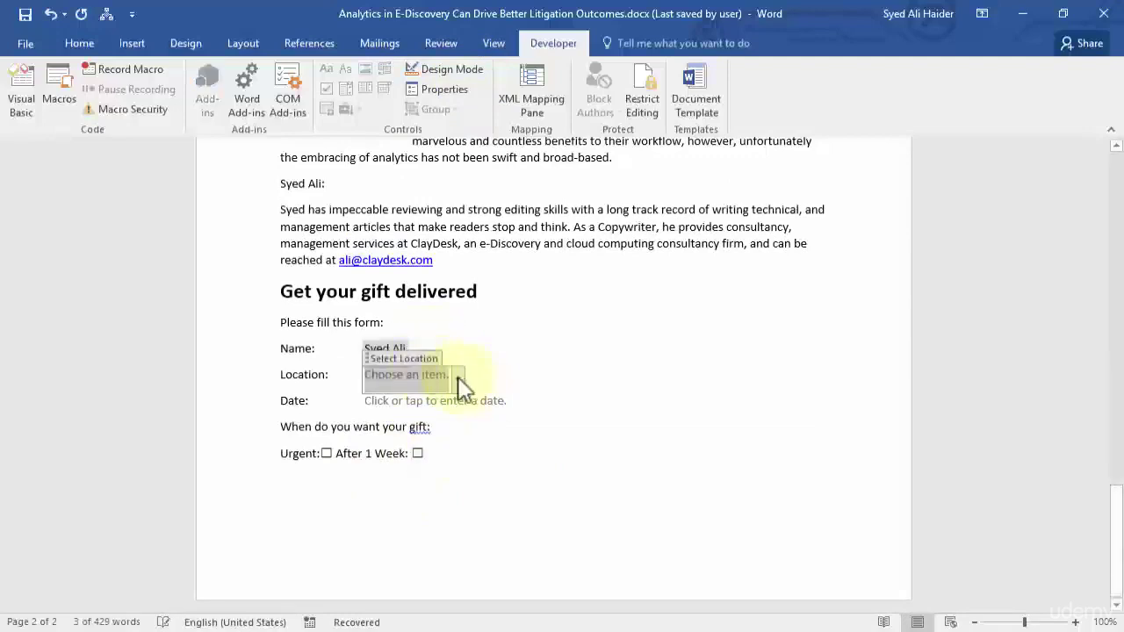
left_click(458, 378)
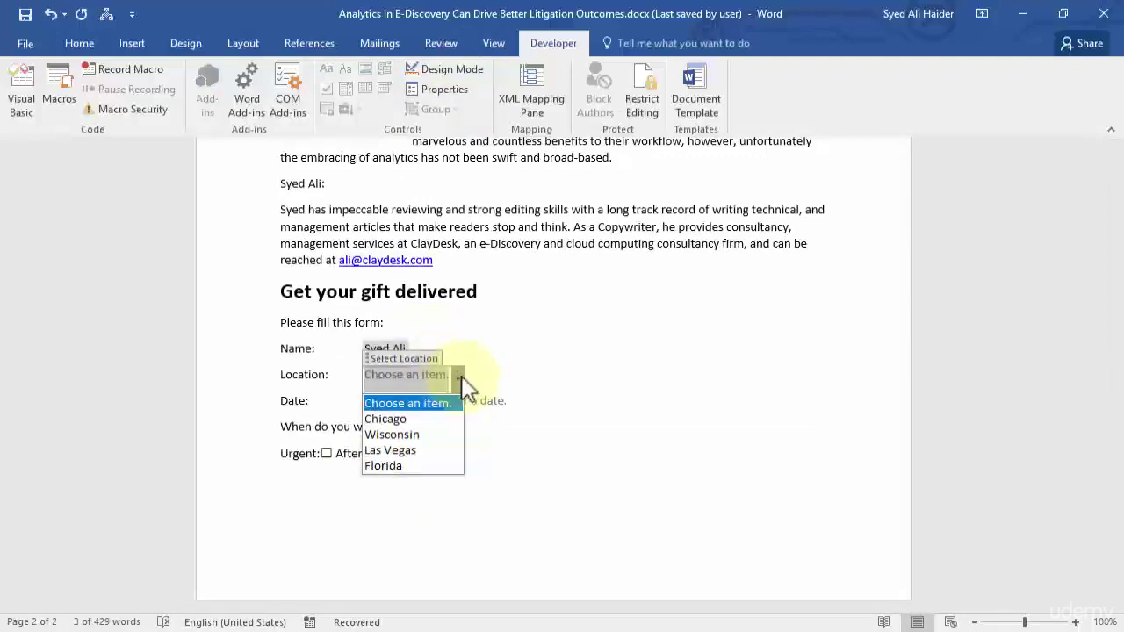
left_click(430, 435)
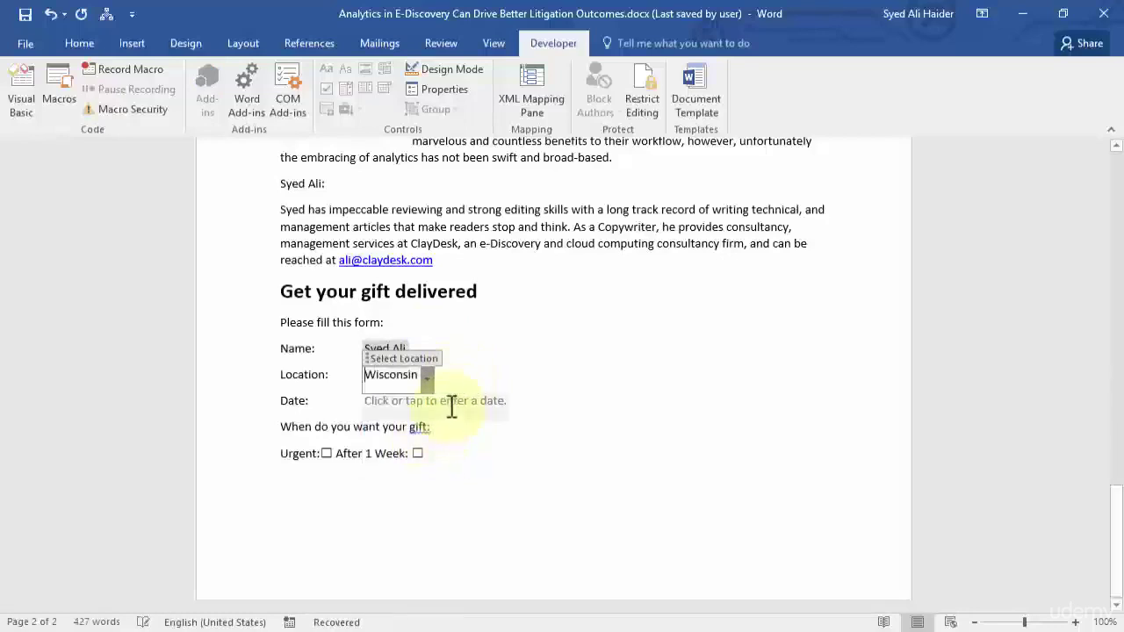
Pick March 19, 2017 in the Date picker and tick the Urgent check box.
left_click(452, 405)
left_click(521, 407)
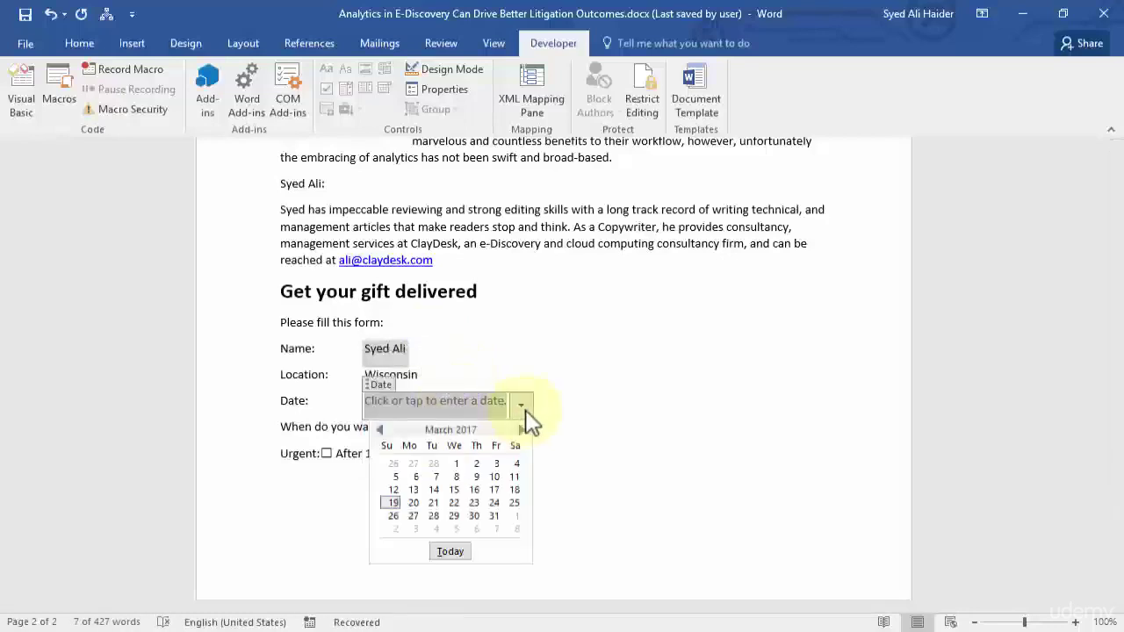
left_click(521, 430)
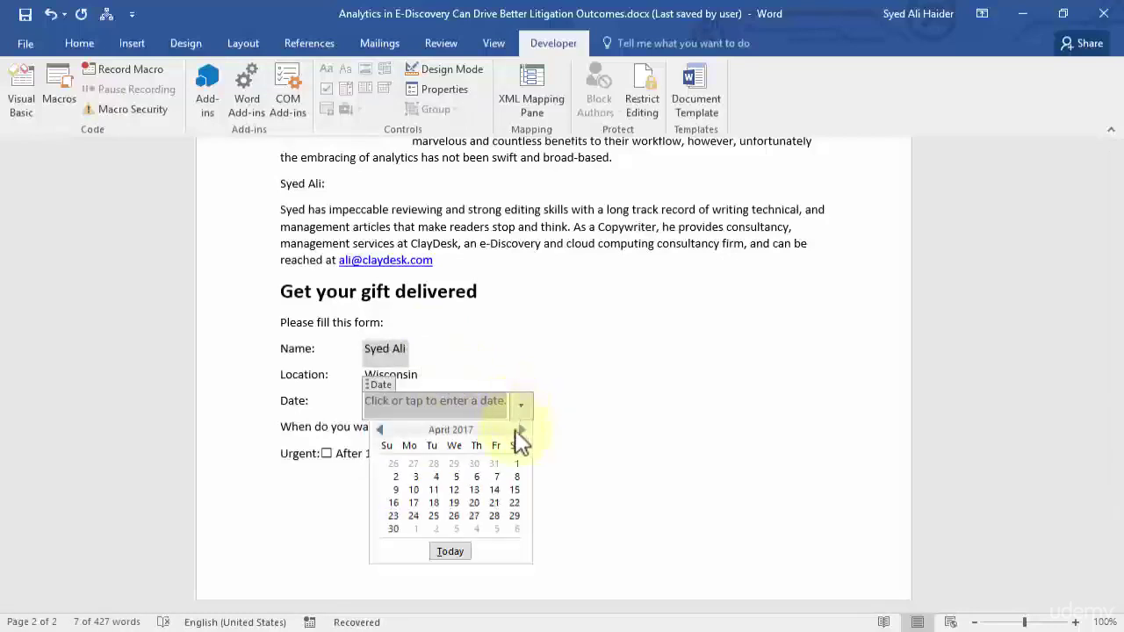
left_click(381, 430)
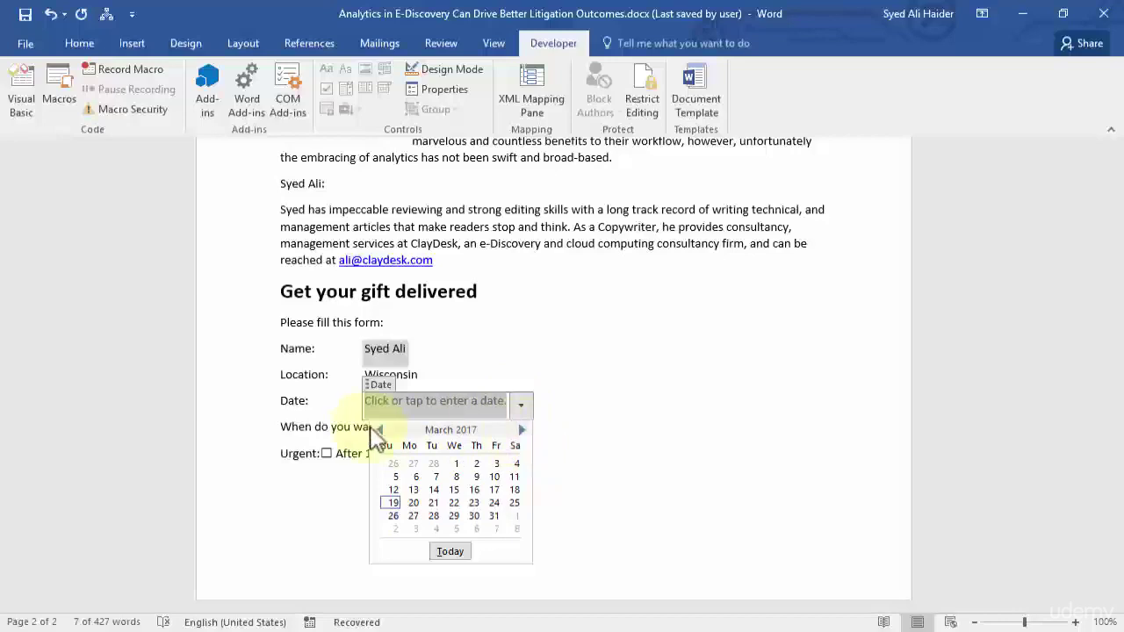
left_click(393, 504)
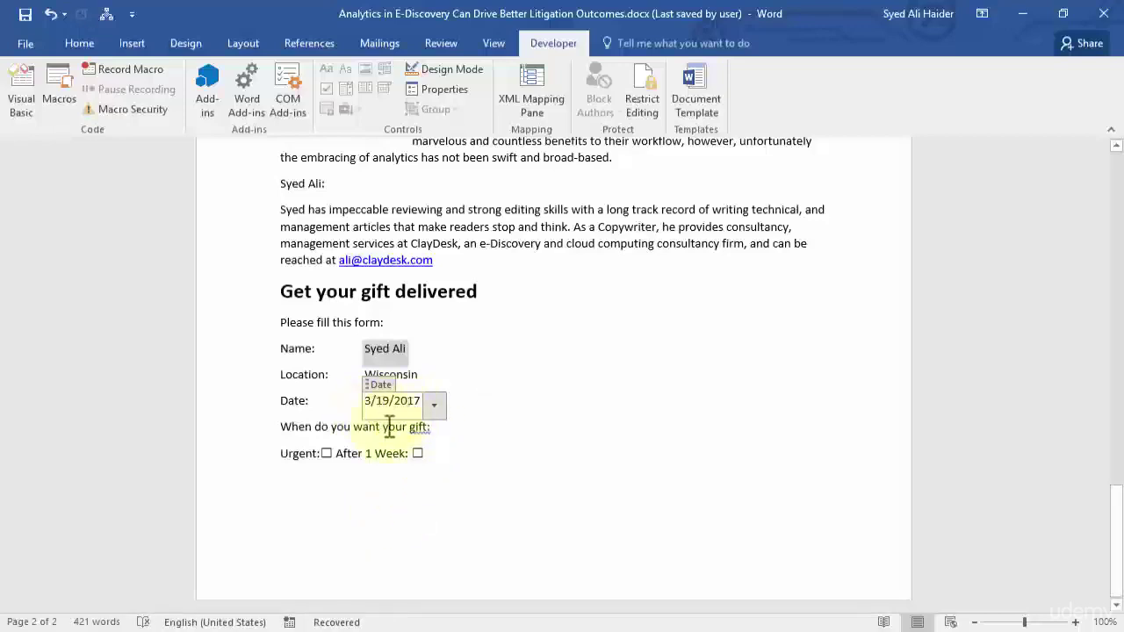
double_click(326, 453)
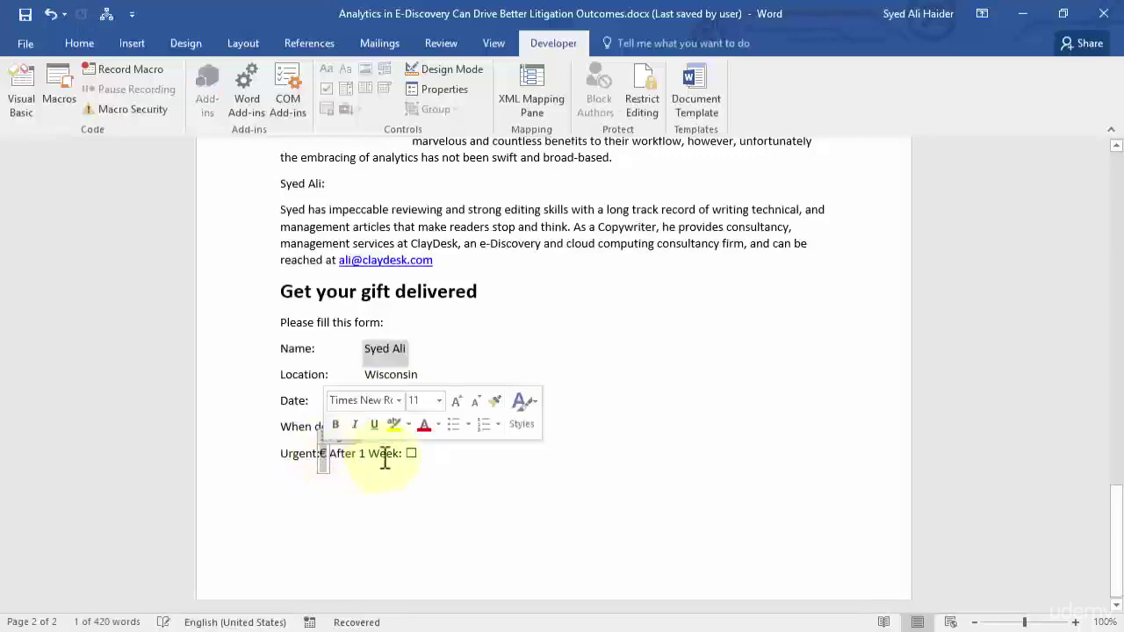
Untick Urgent and tick the After 1 Week check box instead.
double_click(326, 453)
left_click(417, 453)
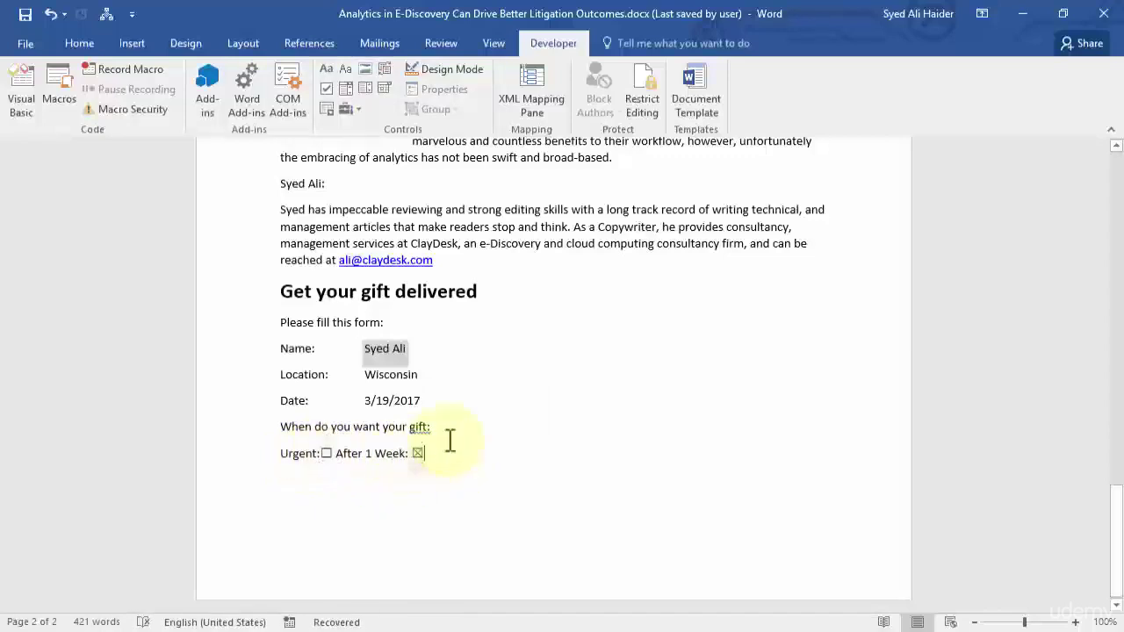
left_click(417, 453)
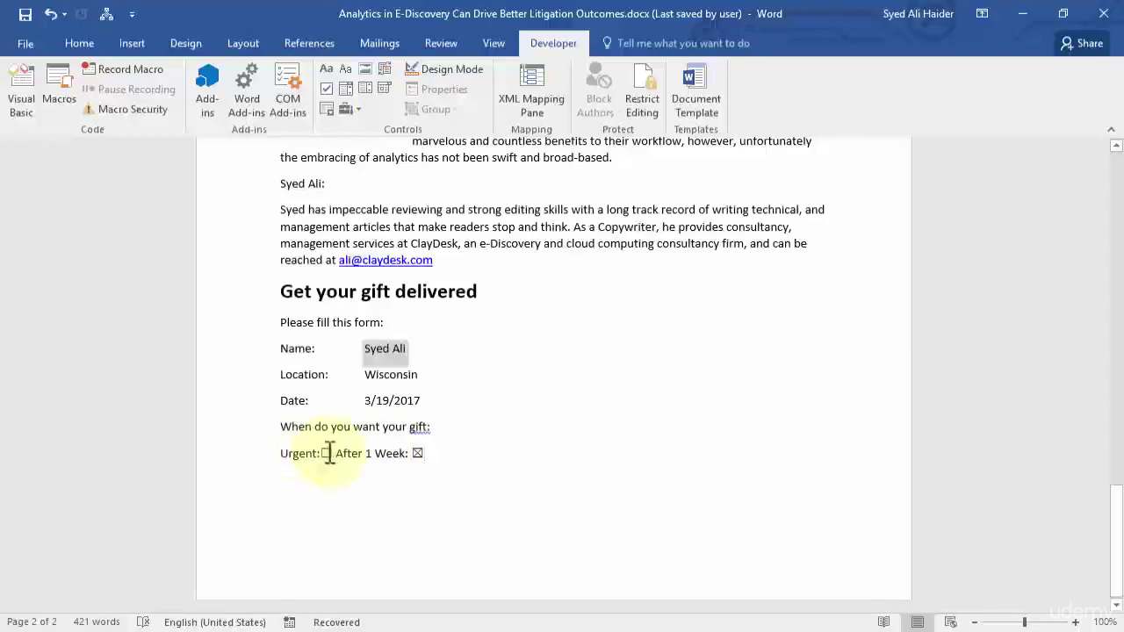
scroll(572, 436, "up", 3)
scroll(549, 431, "down", 3)
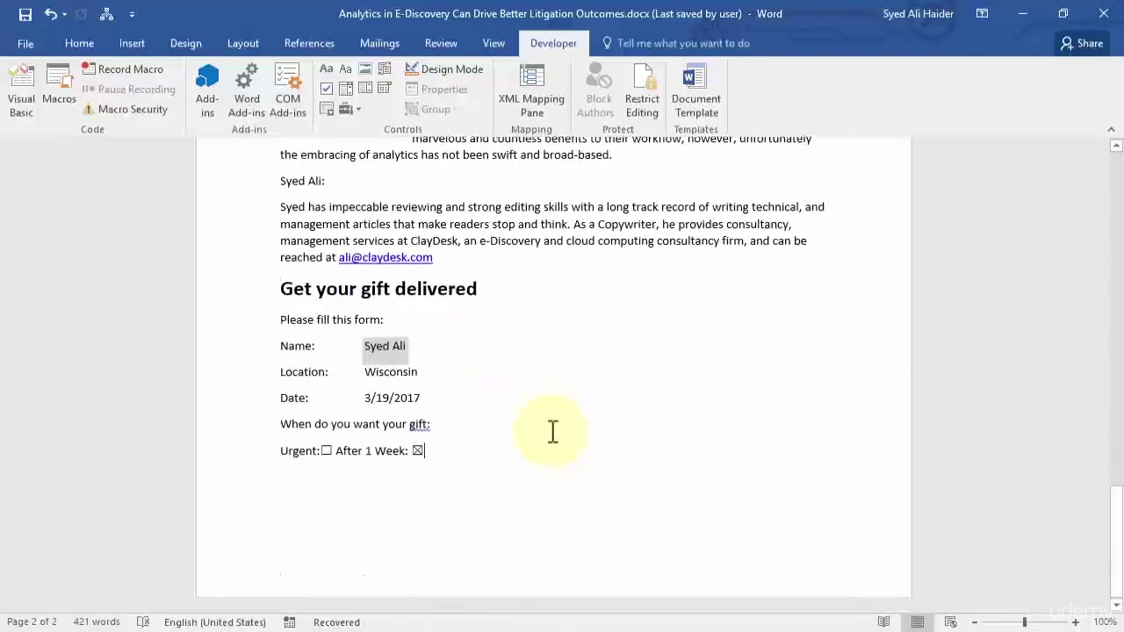
scroll(552, 431, "up", 2)
scroll(552, 431, "down", 1)
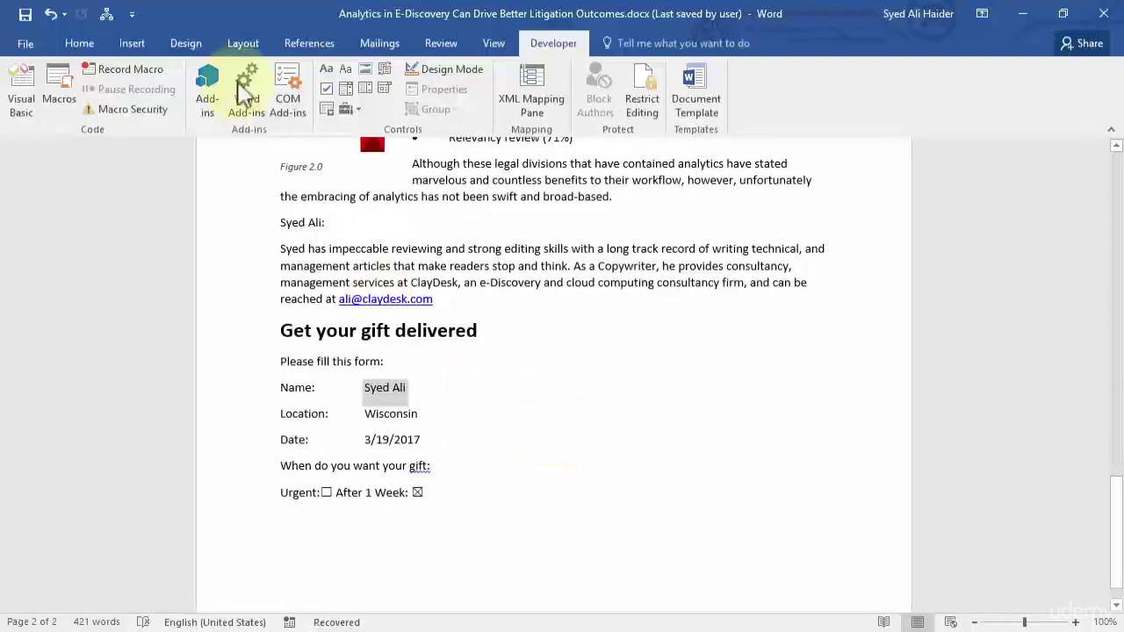
left_click(28, 43)
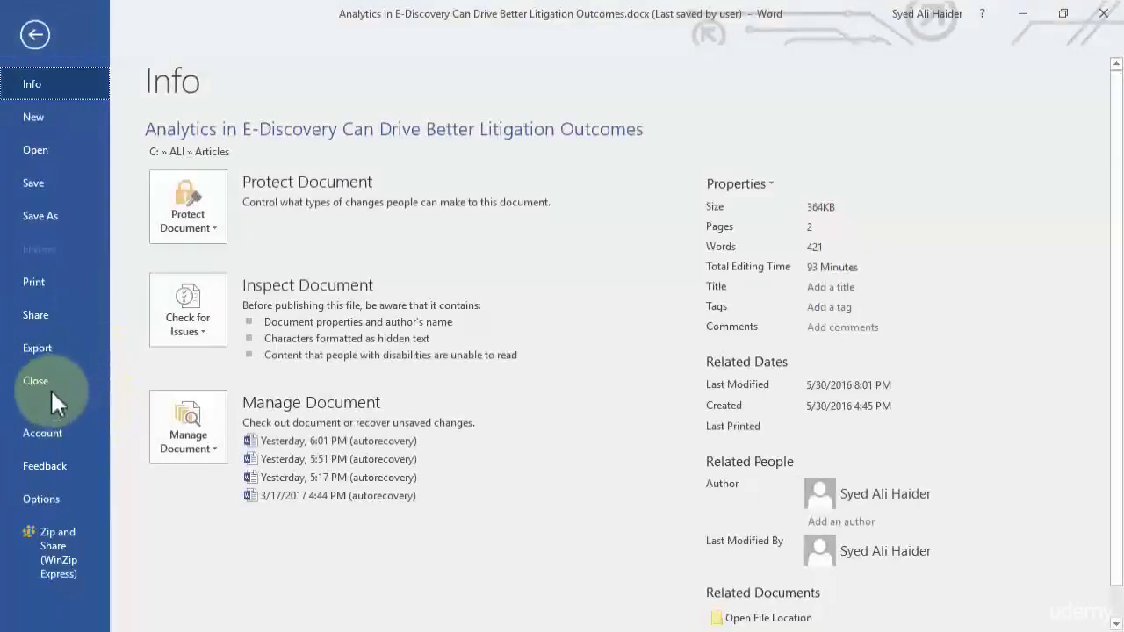
left_click(55, 501)
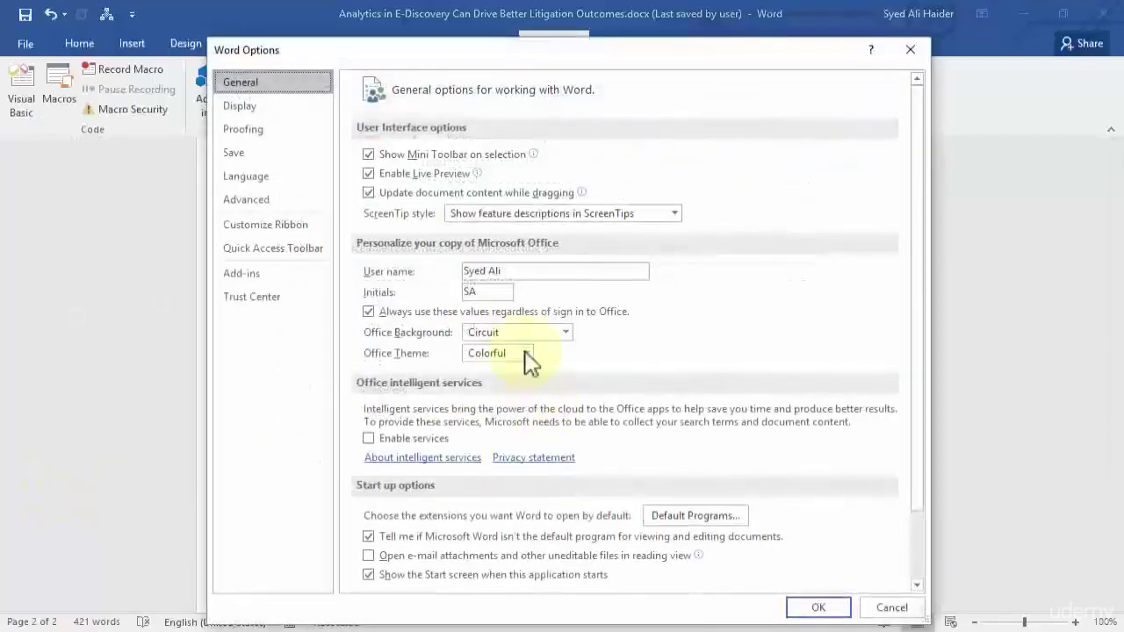
left_click(250, 230)
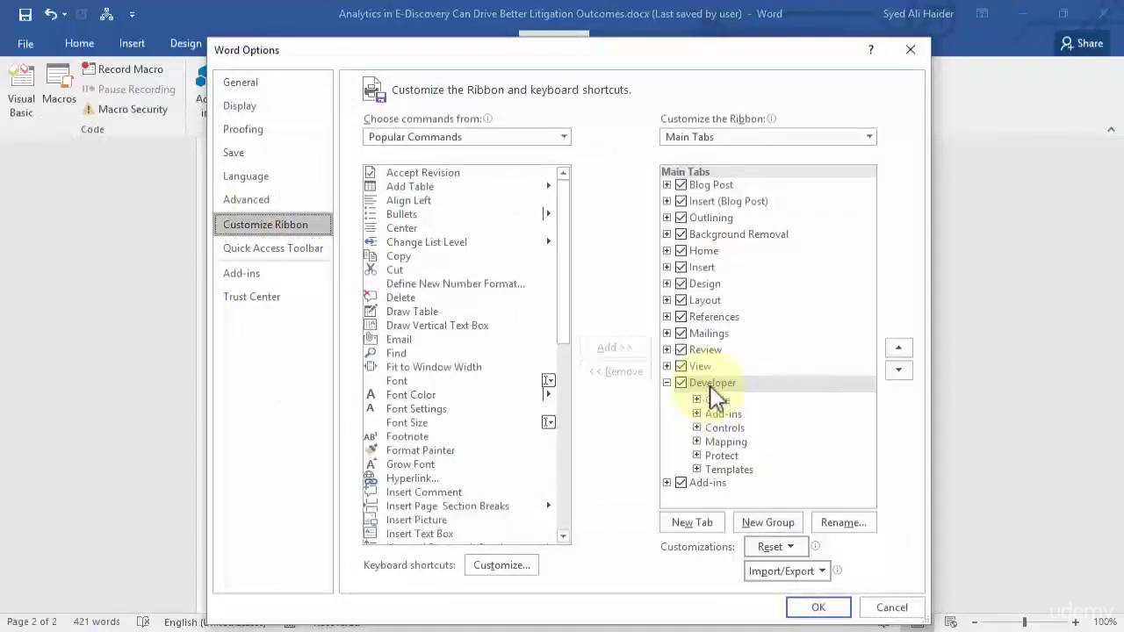
left_click(819, 608)
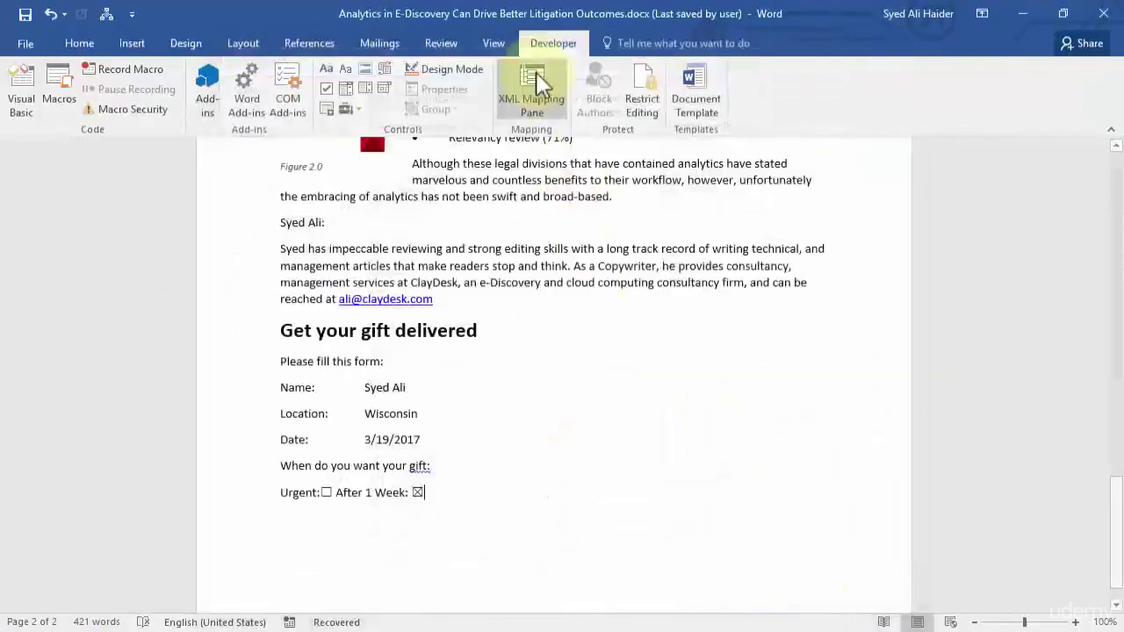